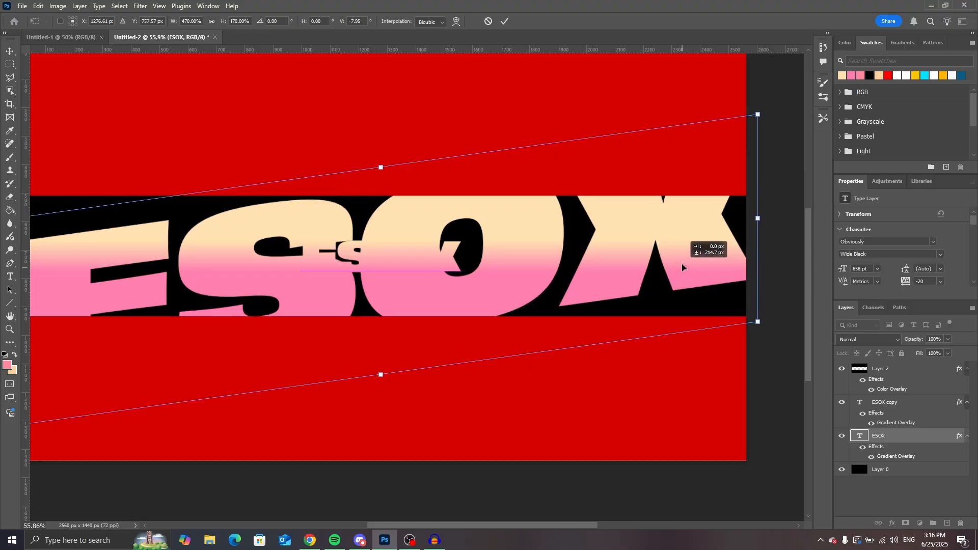
Apply the transform to the large ESOX text and clear its layer style.
left_click(504, 21)
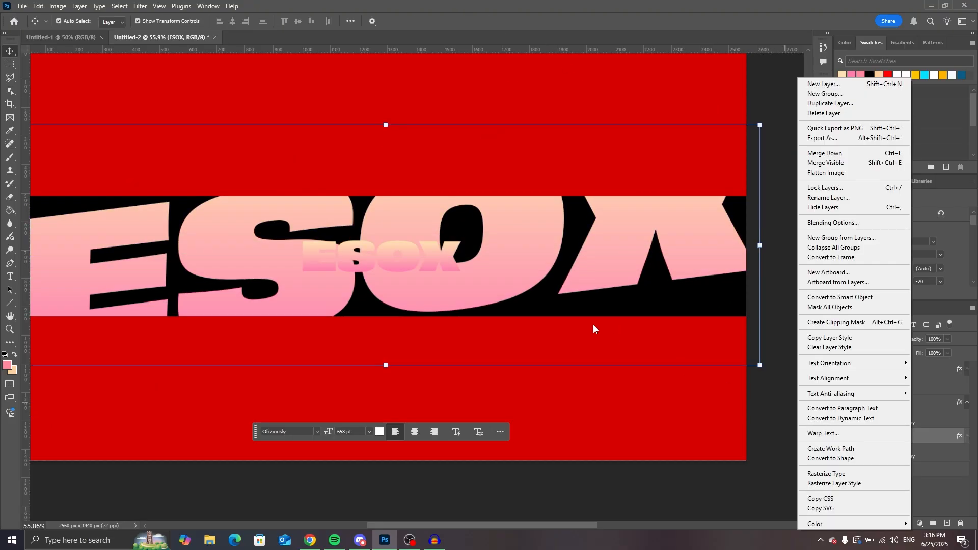
left_click(482, 20)
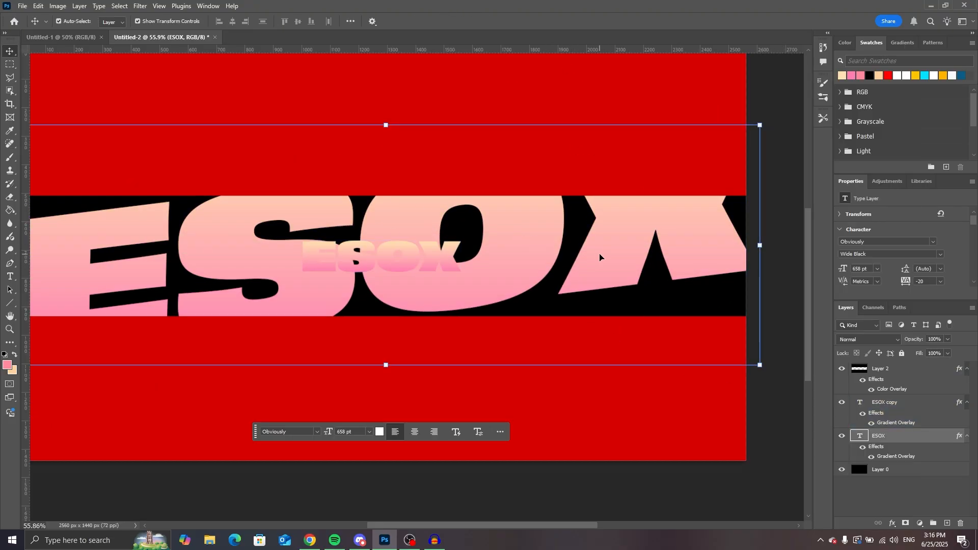
right_click(917, 439)
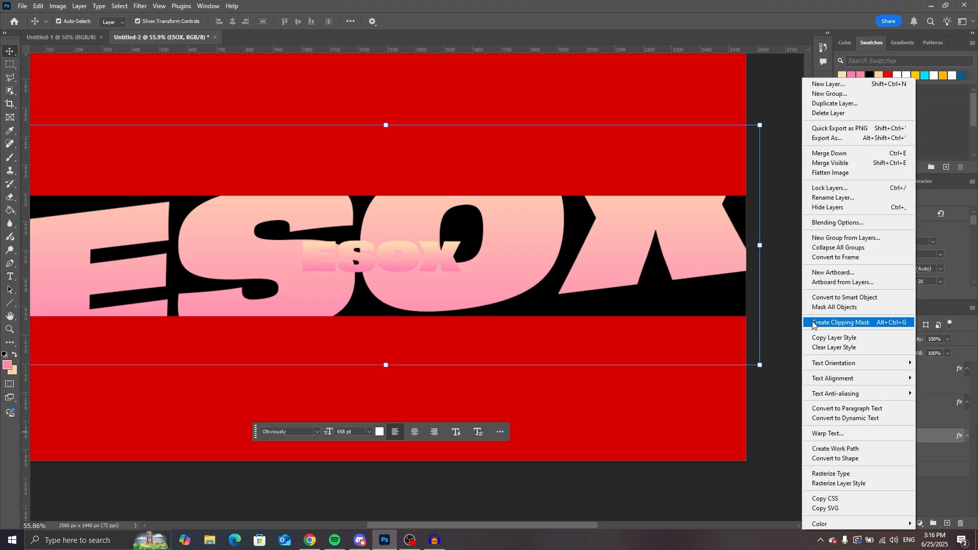
right_click(934, 441)
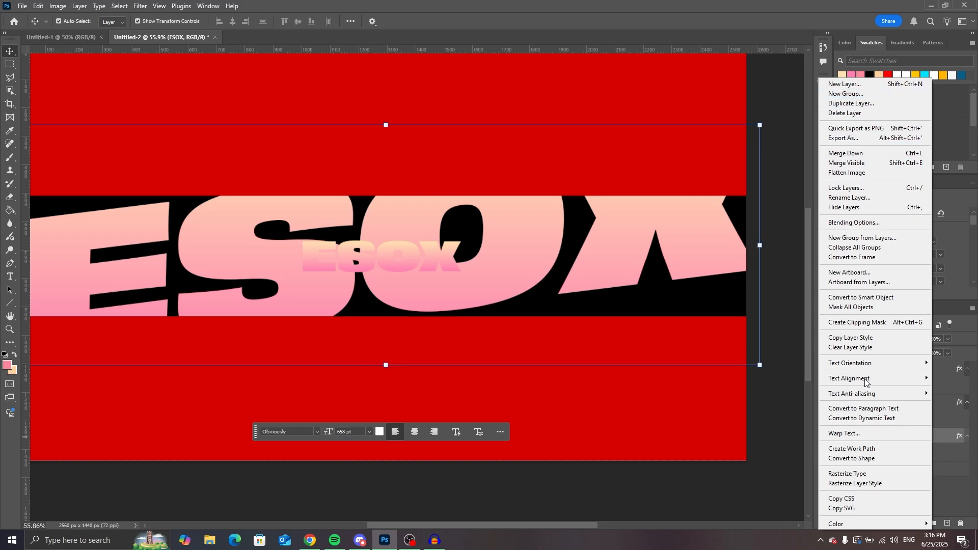
left_click(852, 349)
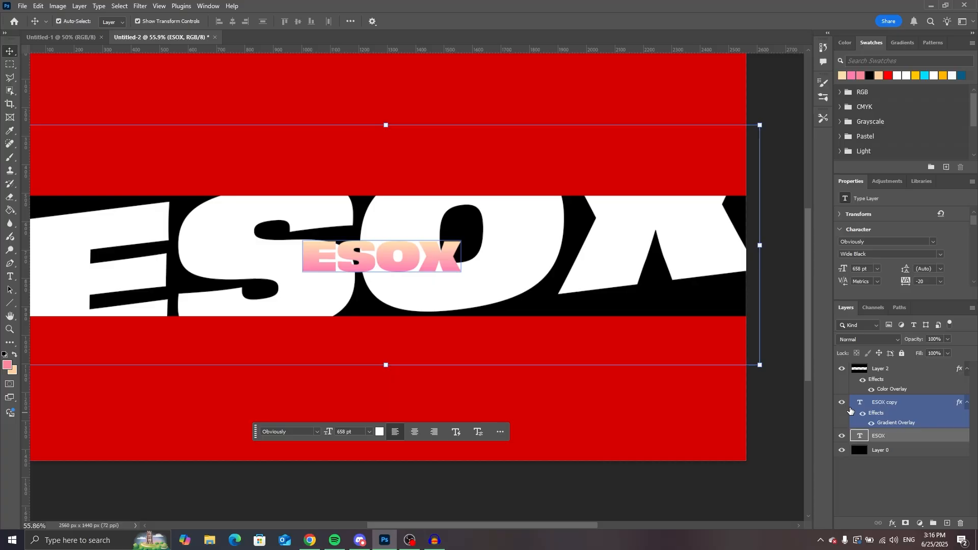
Rasterize the large ESOX type layer into a pixel layer.
right_click(902, 437)
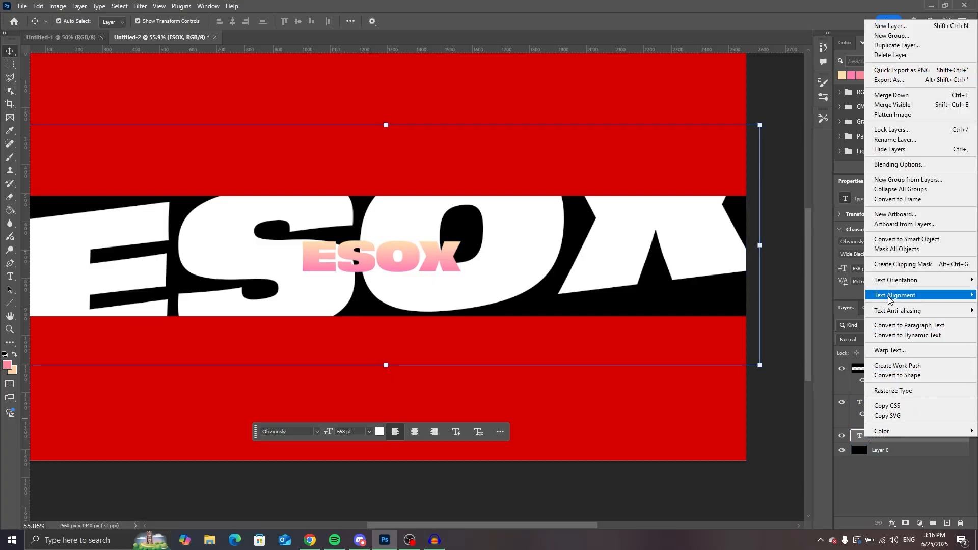
left_click(920, 391)
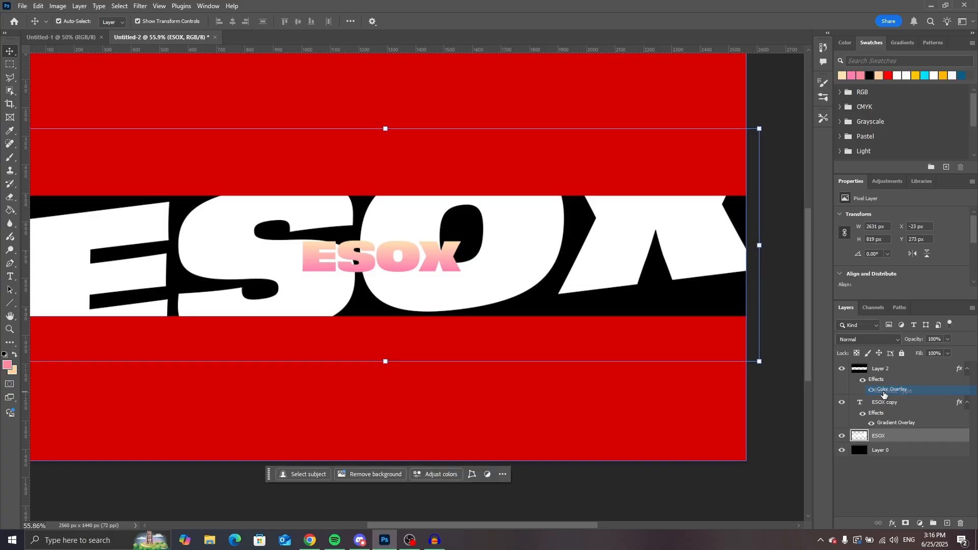
left_click(842, 437)
left_click(841, 437)
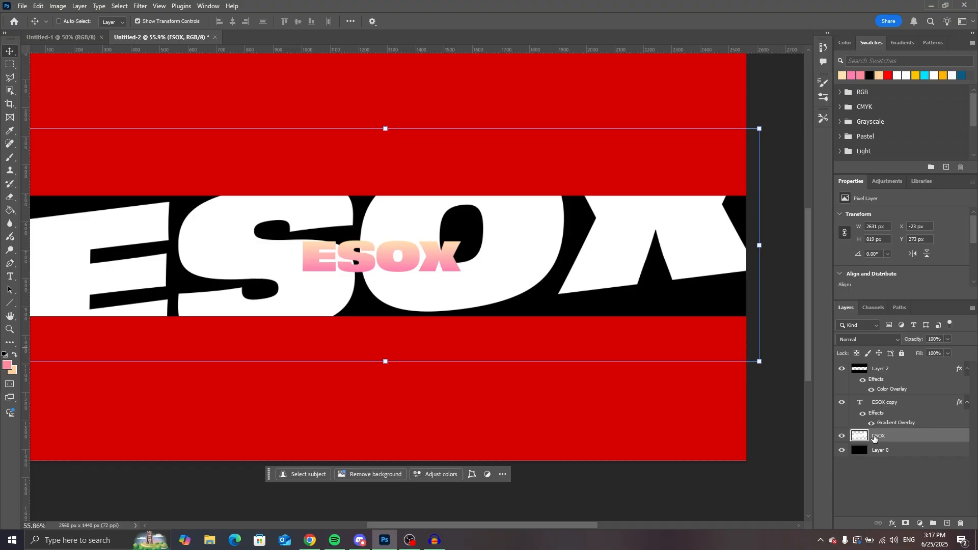
Load the ESOX layer's lettering as a selection and contract it by 12 pixels.
key("ctrl")
left_click(865, 441, "ctrl")
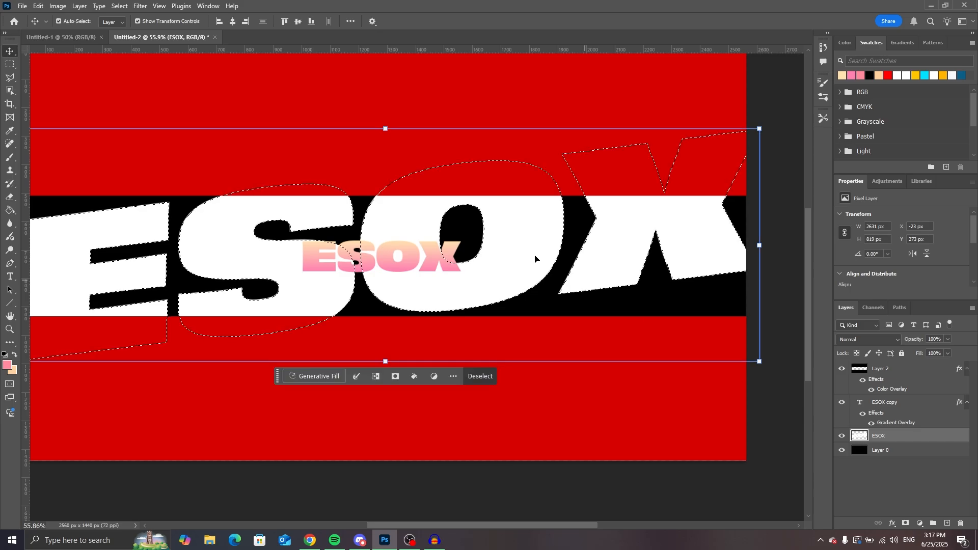
left_click(127, 6)
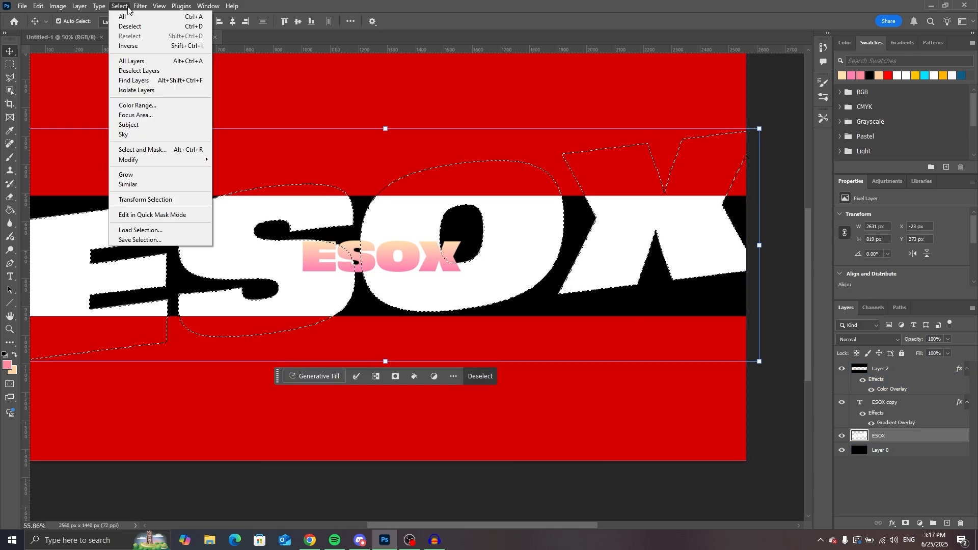
mouse_move(149, 160)
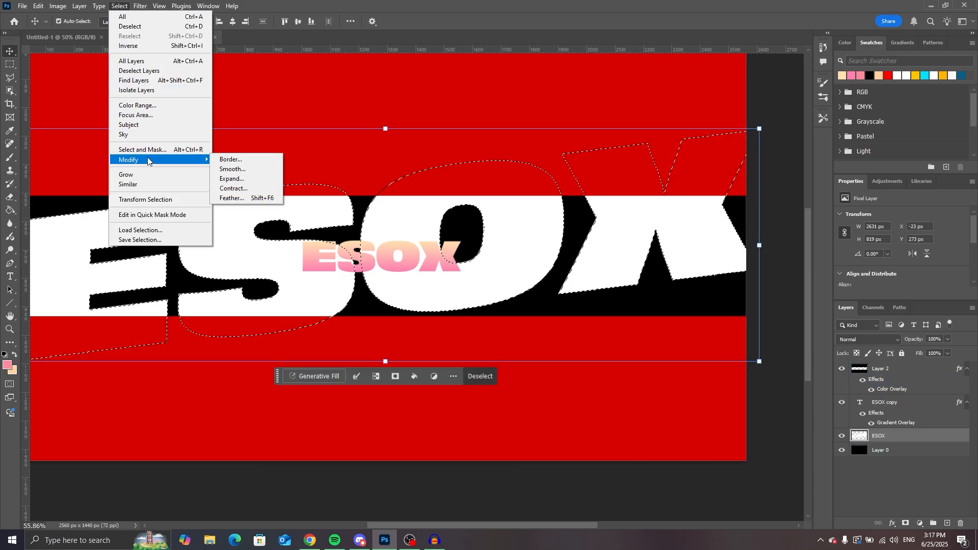
left_click(233, 189)
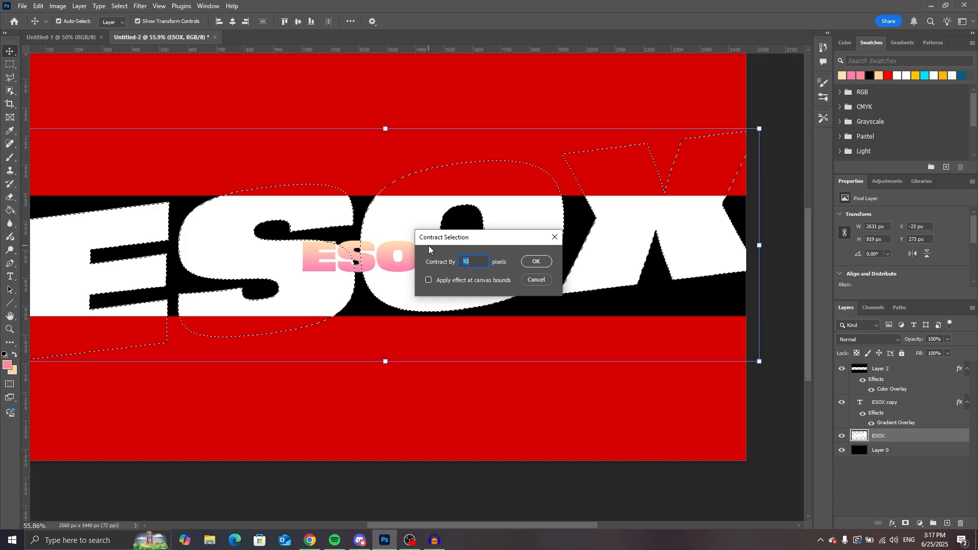
key("BackSpace")
type("15")
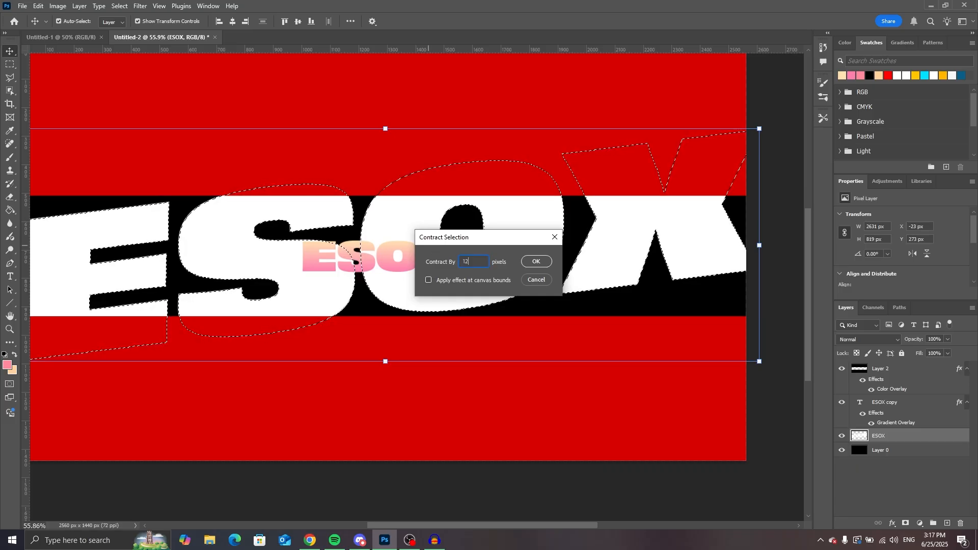
left_click(544, 263)
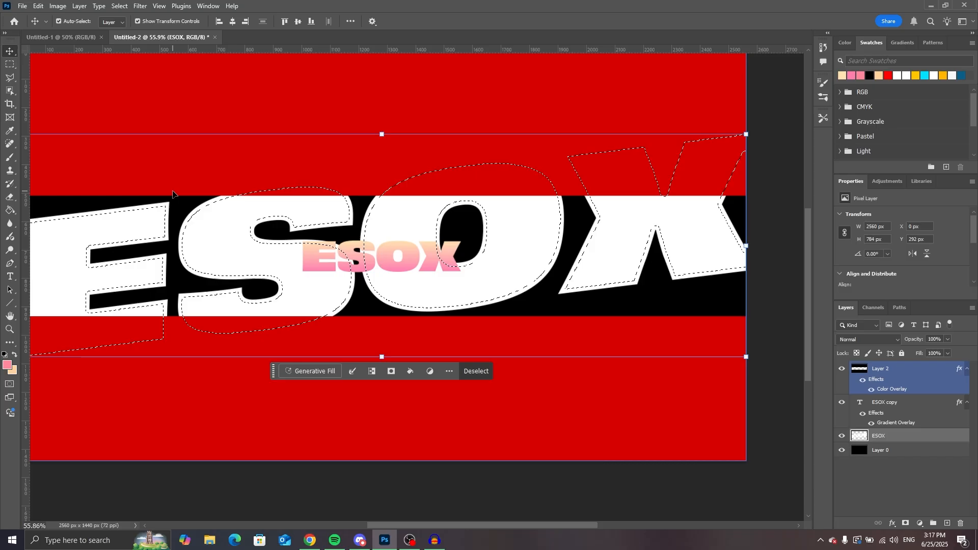
Delete the white interior of the large ESOX letters so only their outlines remain, and deselect.
key("w")
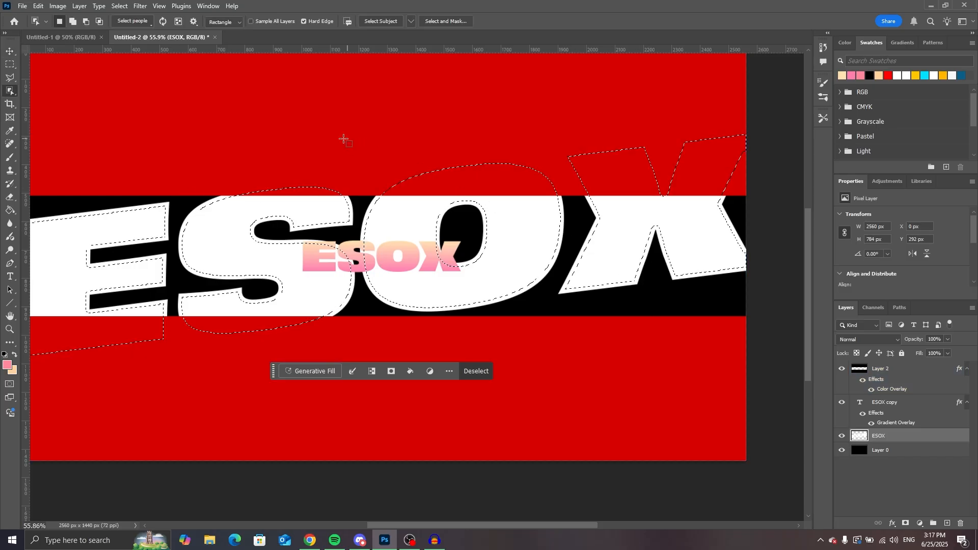
key("Delete")
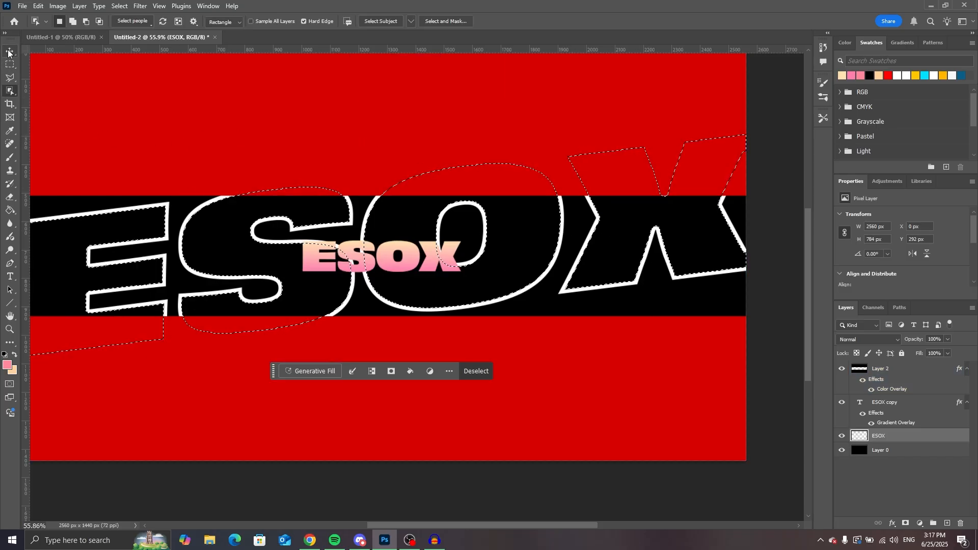
left_click(9, 64)
left_click(9, 77)
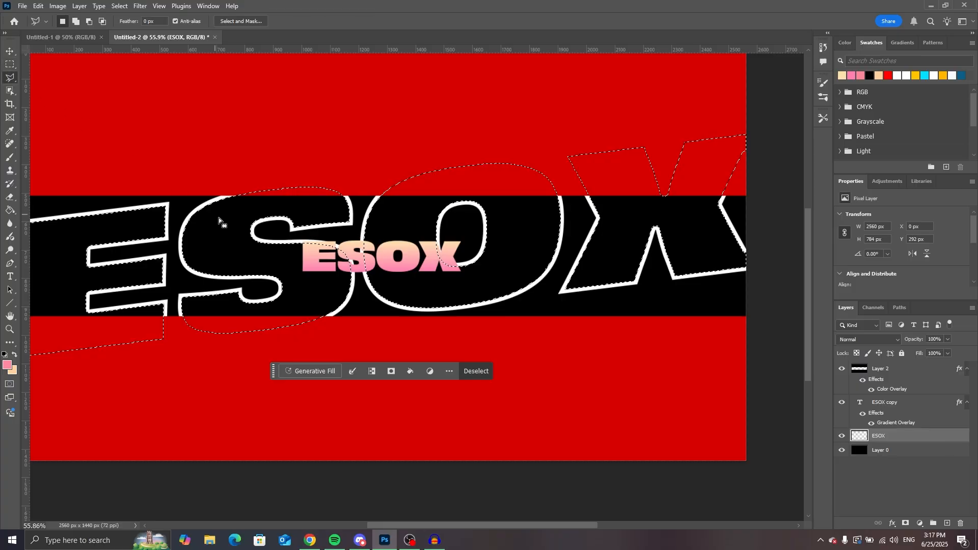
right_click(220, 222)
left_click(239, 225)
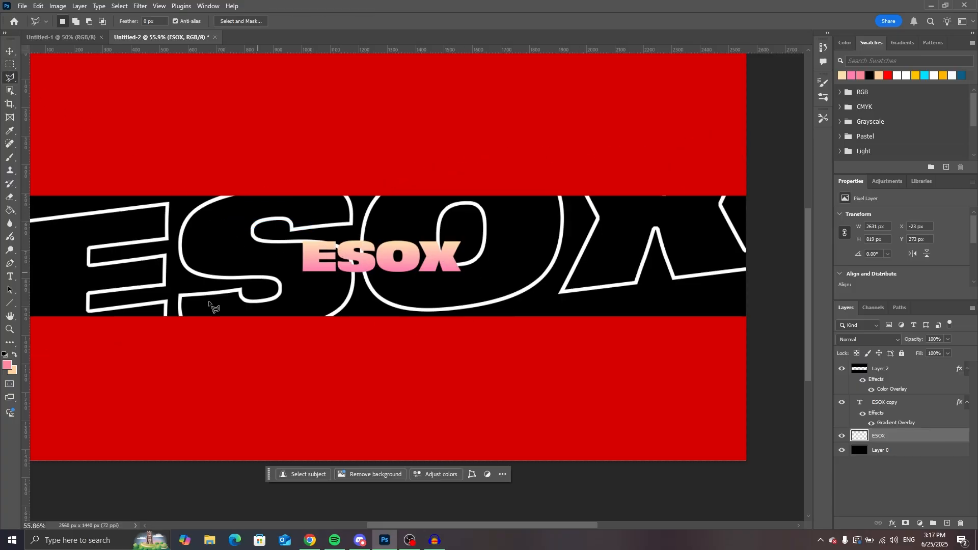
left_click(6, 53)
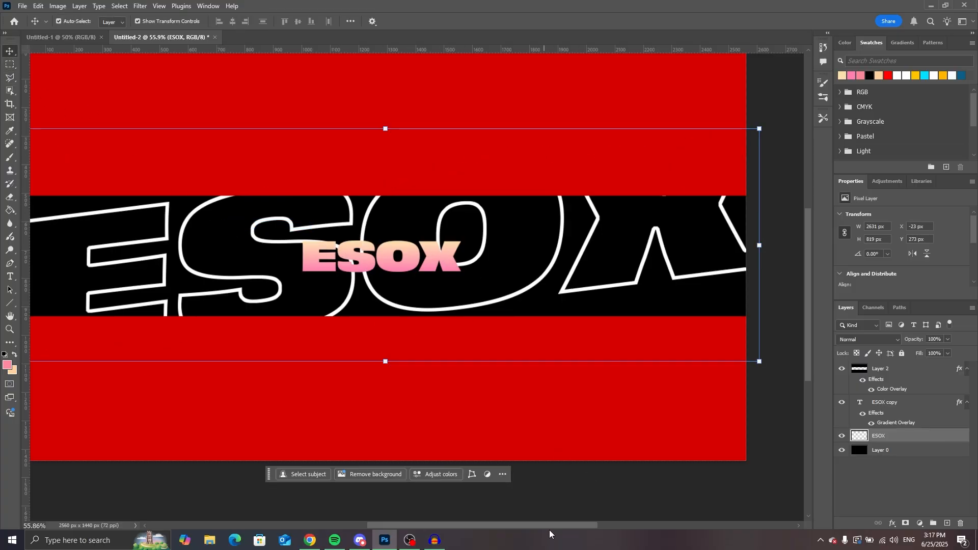
Erase the large white outlines behind and around the small ESOX text using a soft Eraser of size 103 at 100% opacity.
left_click_drag(527, 525, 517, 524)
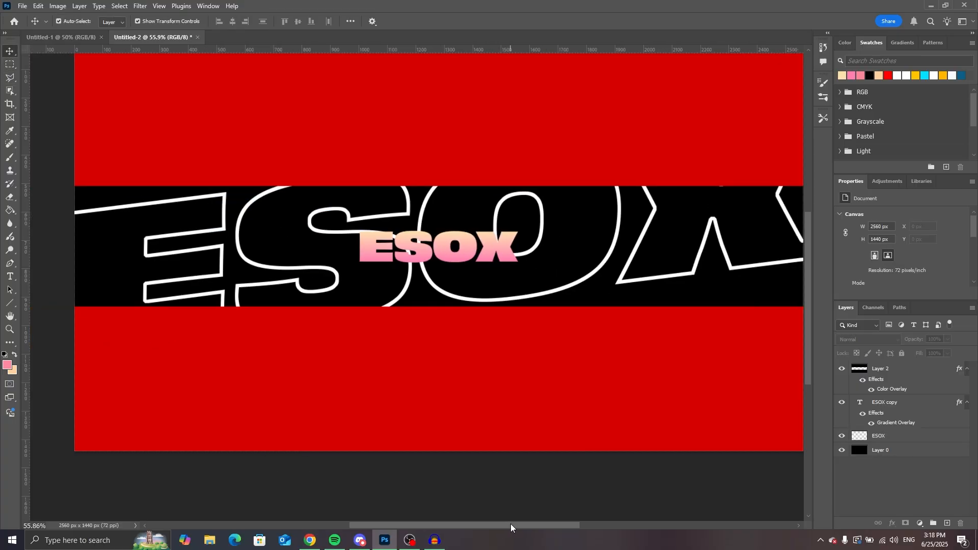
scroll(511, 369, "up", 4)
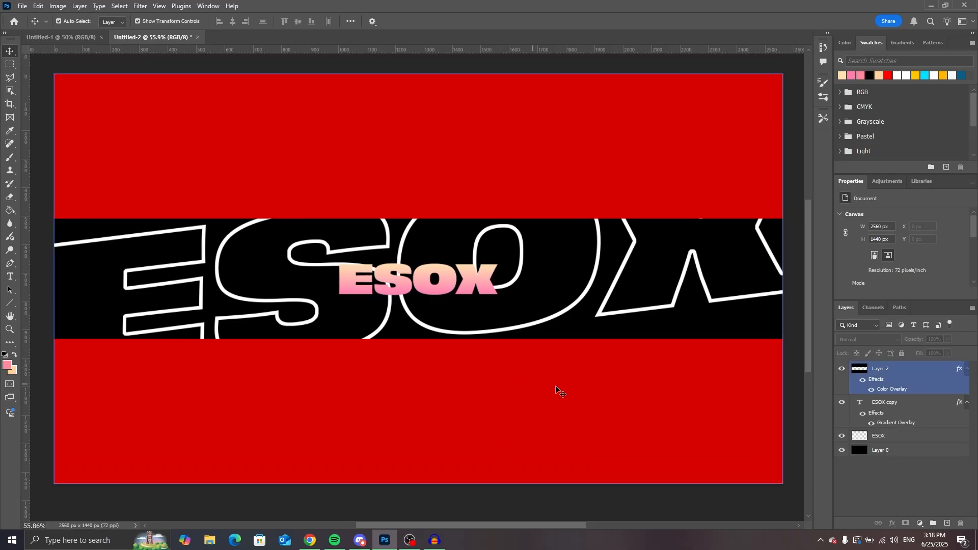
left_click(449, 280)
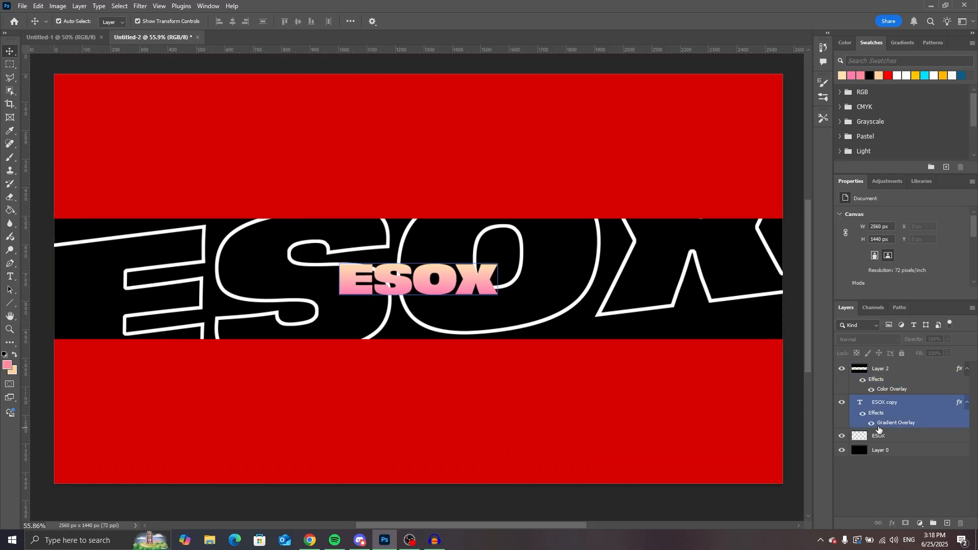
left_click(84, 337)
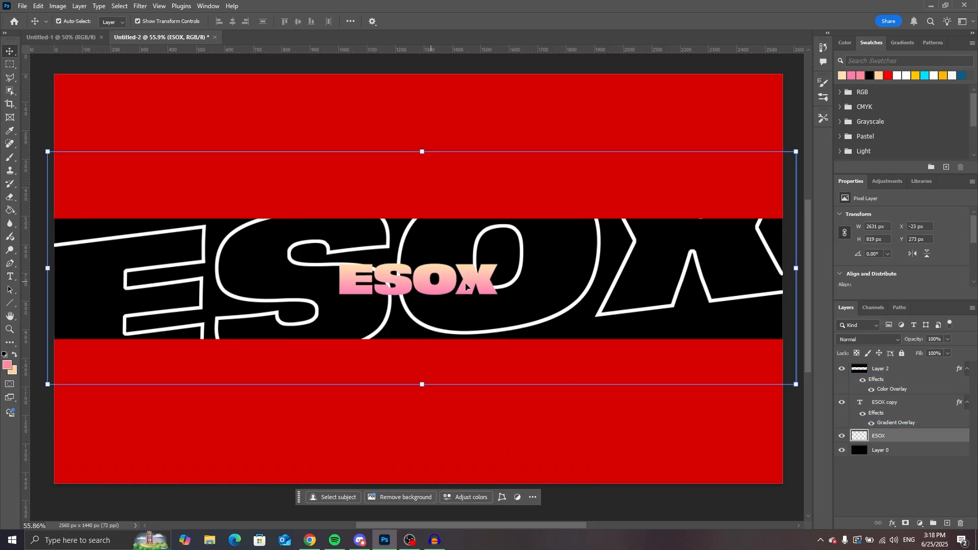
left_click(3, 332)
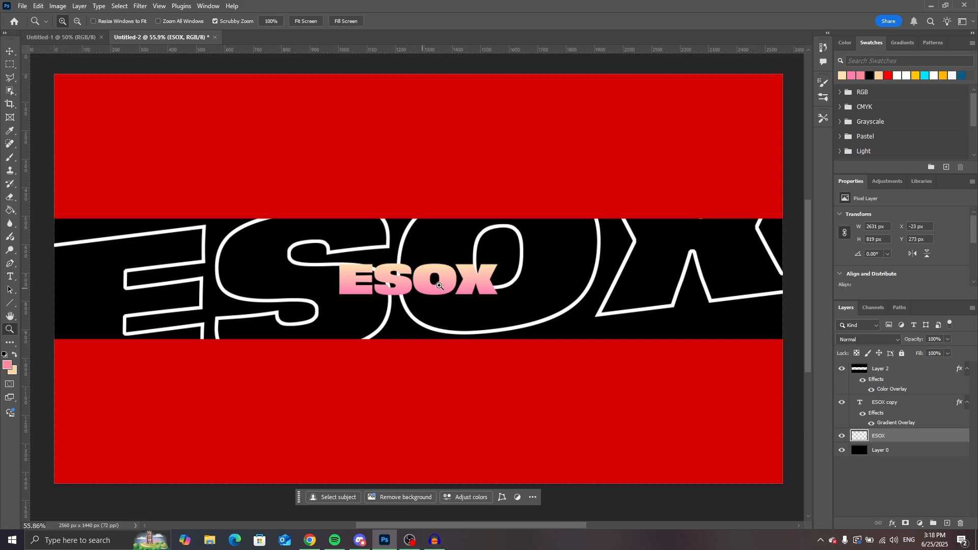
left_click_drag(440, 287, 370, 289)
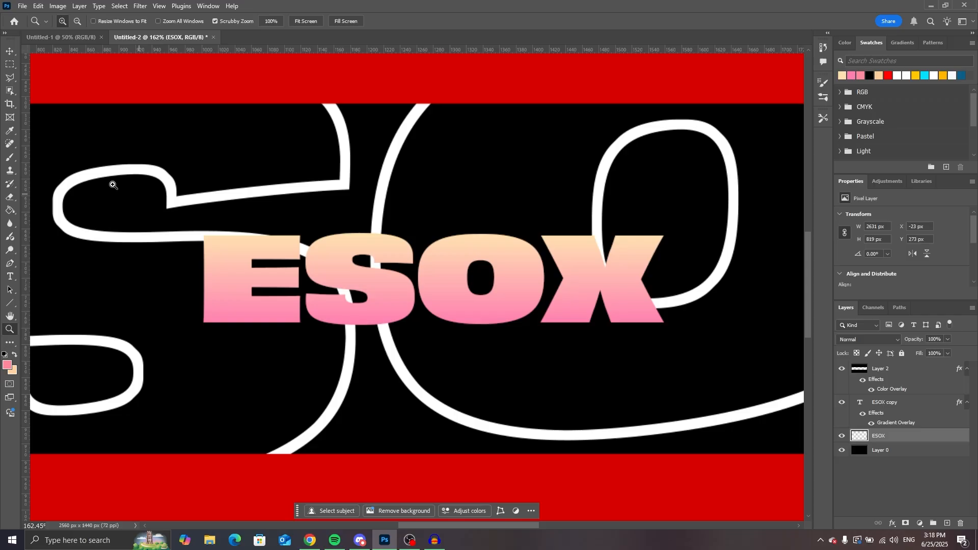
right_click(10, 196)
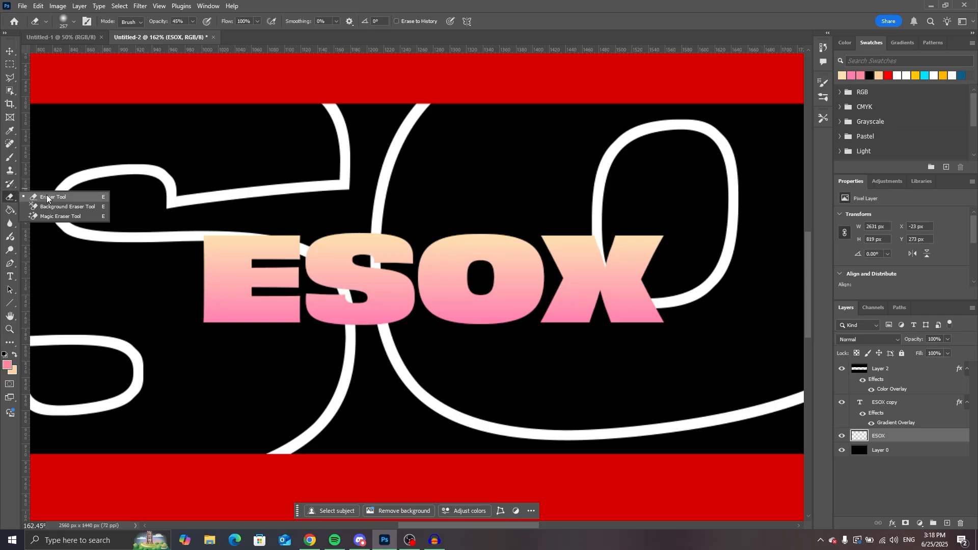
left_click(41, 195)
left_click_drag(426, 292, 402, 296)
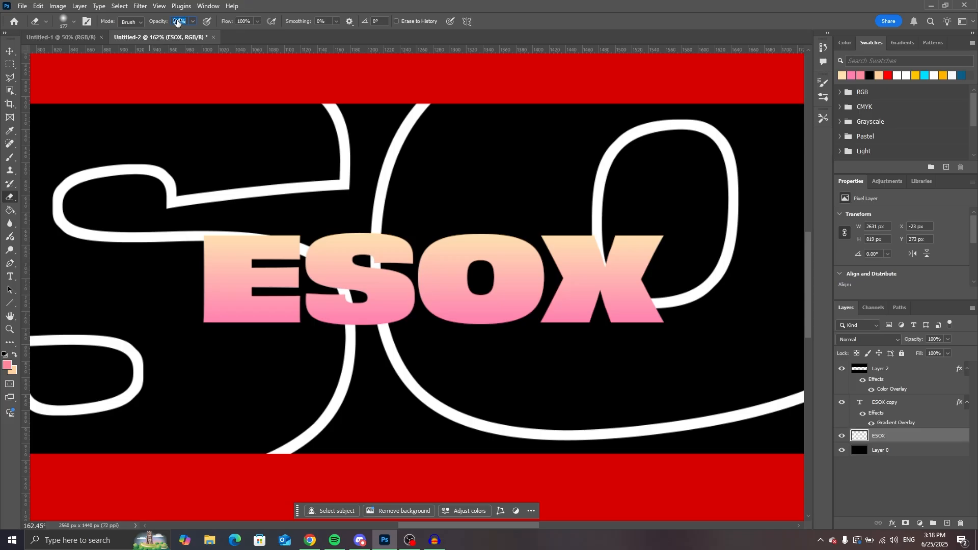
left_click_drag(461, 314, 428, 313)
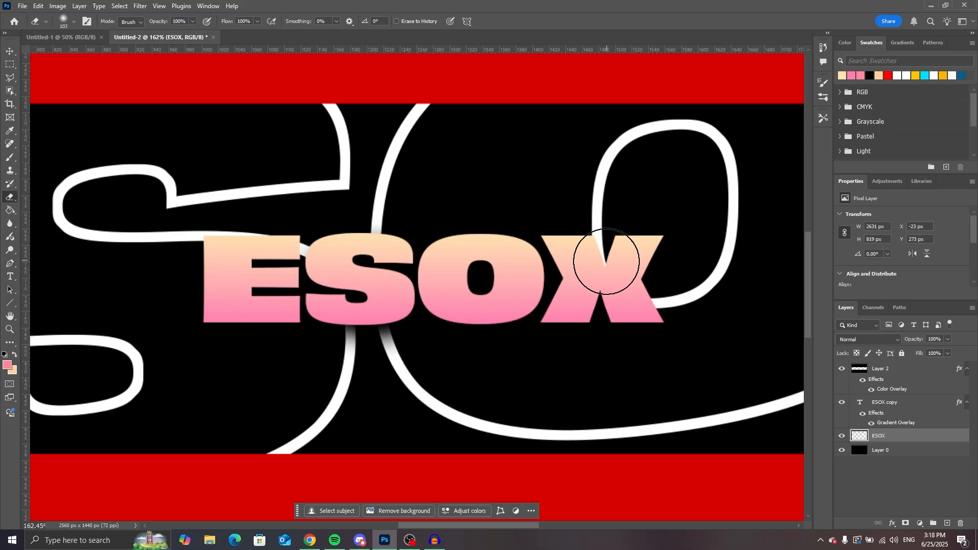
mouse_move(606, 263)
left_mouse_down()
mouse_move(585, 268)
mouse_move(607, 279)
mouse_move(618, 305)
mouse_move(600, 278)
left_mouse_up()
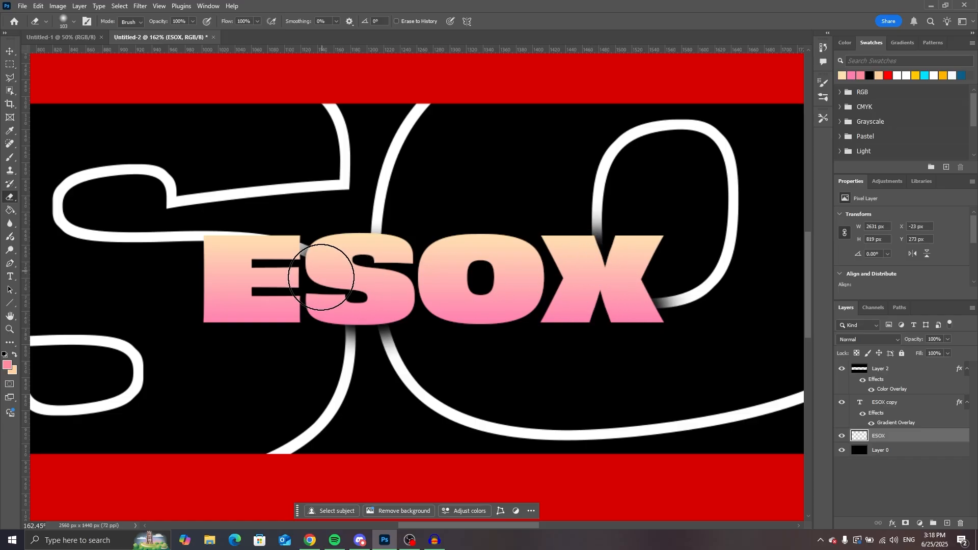
mouse_move(321, 278)
left_mouse_down()
mouse_move(224, 277)
mouse_move(247, 255)
mouse_move(234, 277)
mouse_move(249, 271)
left_mouse_up()
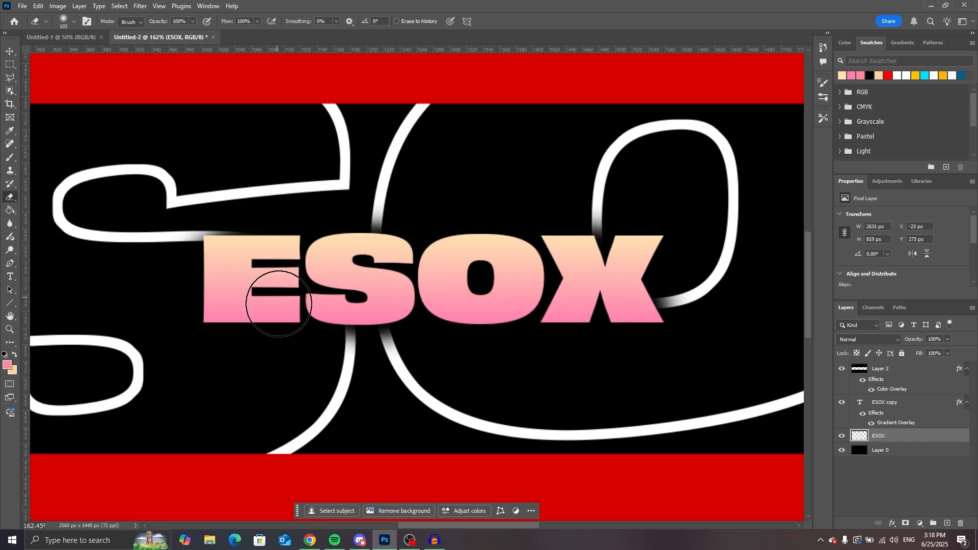
Lower the outlined ESOX layer's opacity to 26%.
key("z")
scroll(330, 319, "down", 5)
scroll(404, 305, "up", 4)
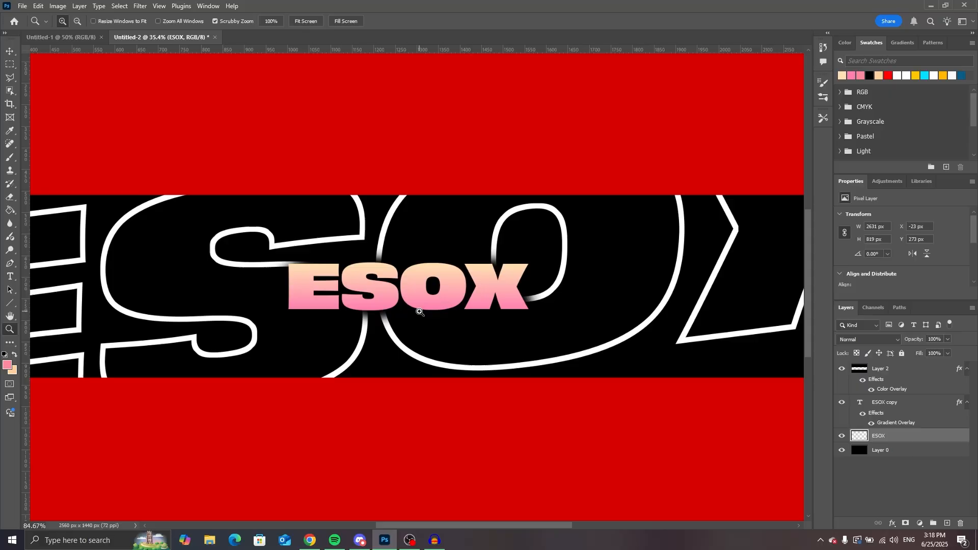
scroll(419, 311, "down", 4)
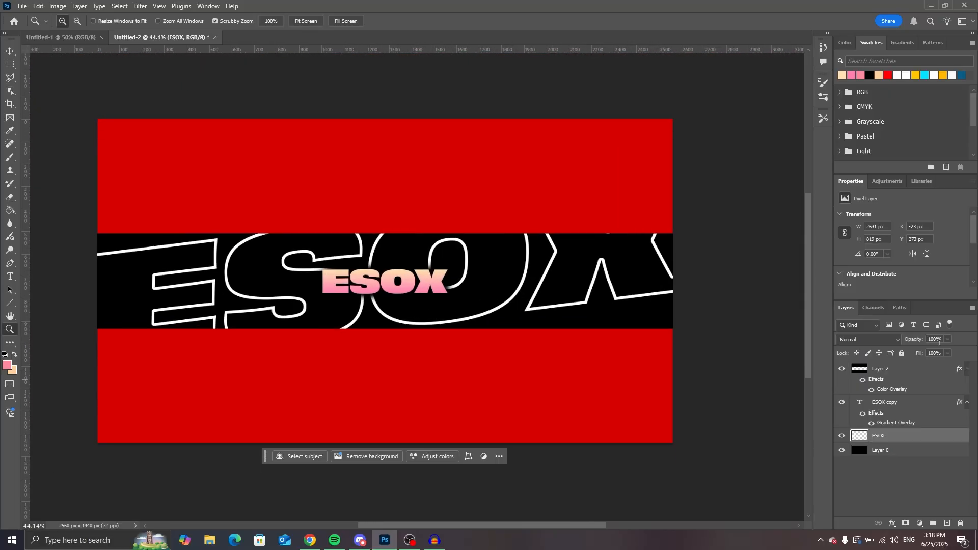
left_click_drag(905, 343, 900, 339)
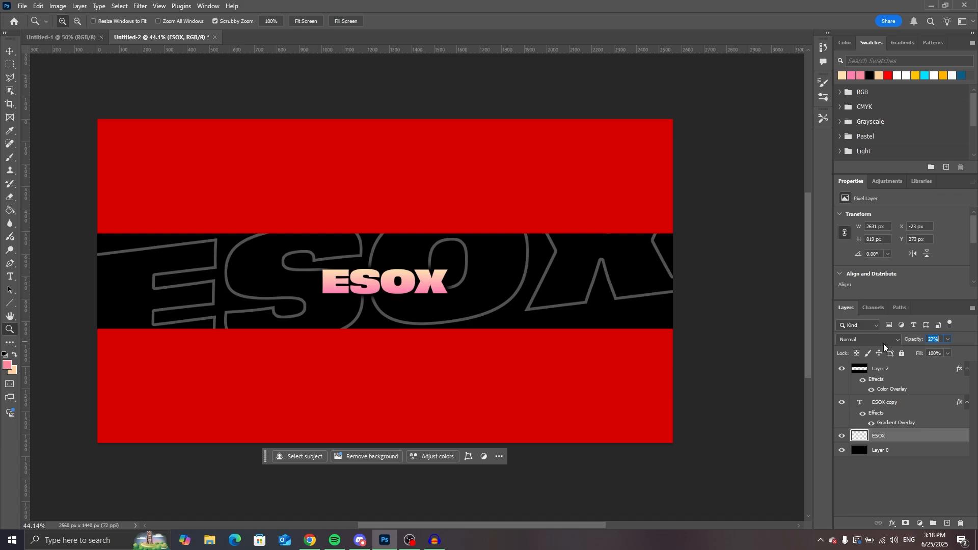
left_click_drag(885, 344, 881, 343)
scroll(351, 337, "up", 1)
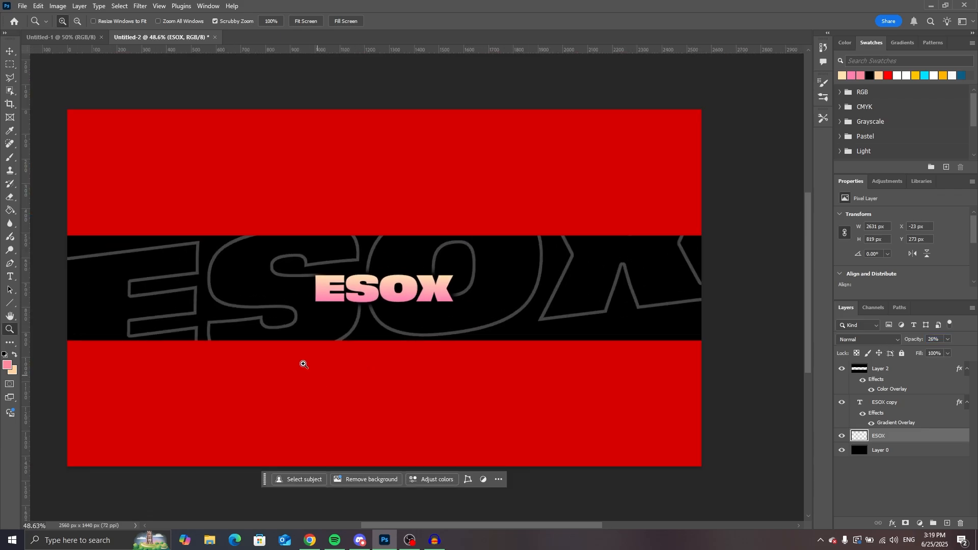
Choose the Brush tool and add a new empty layer directly above the ESOX copy text layer.
left_click(5, 158)
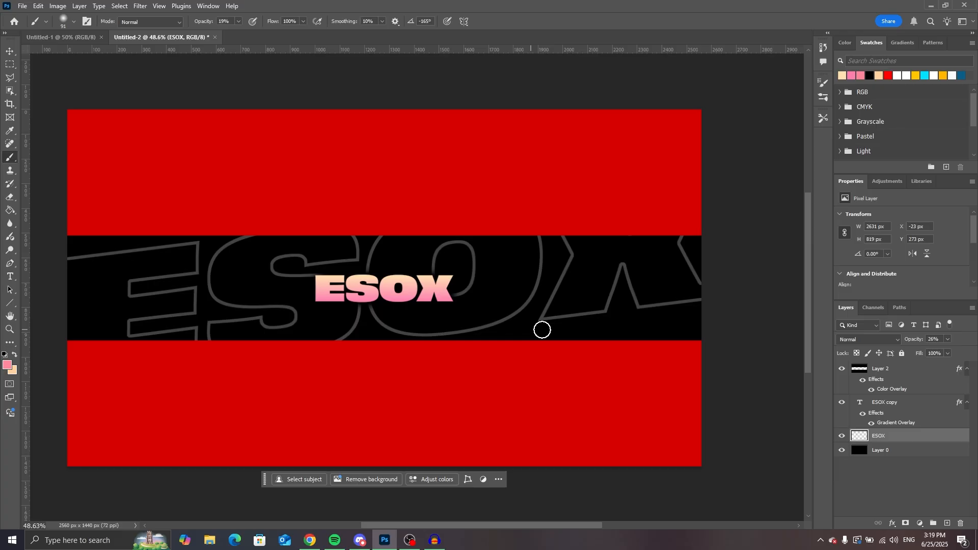
right_click(10, 158)
left_click(51, 158)
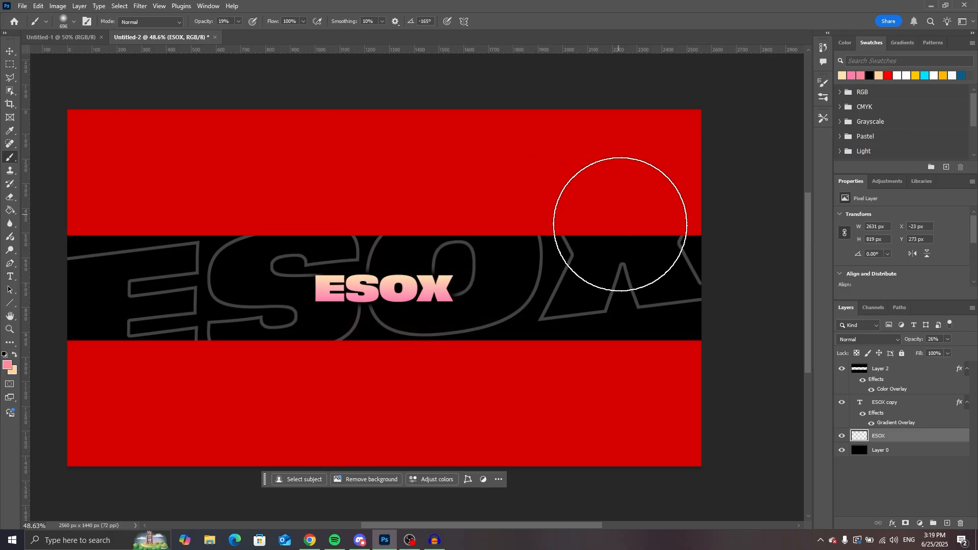
left_click(947, 525)
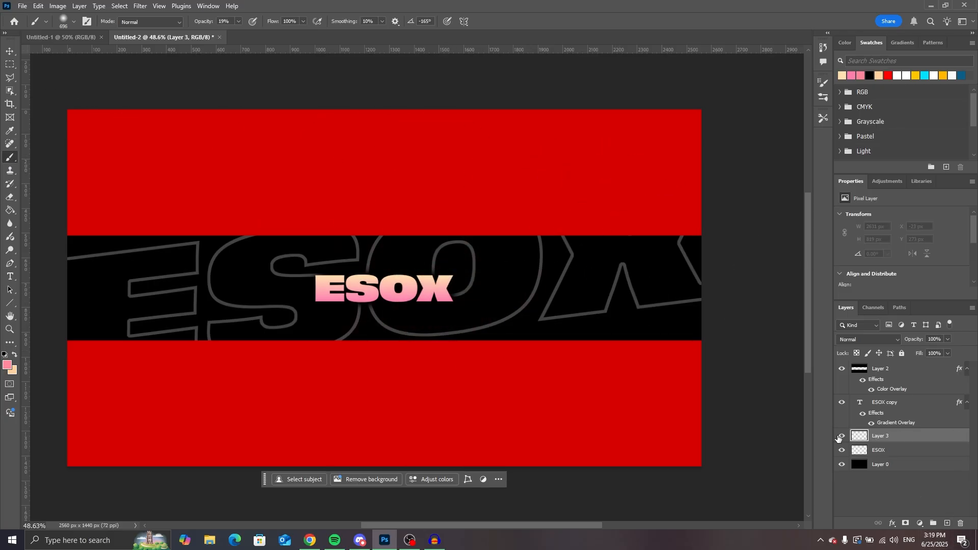
left_click_drag(918, 438, 877, 398)
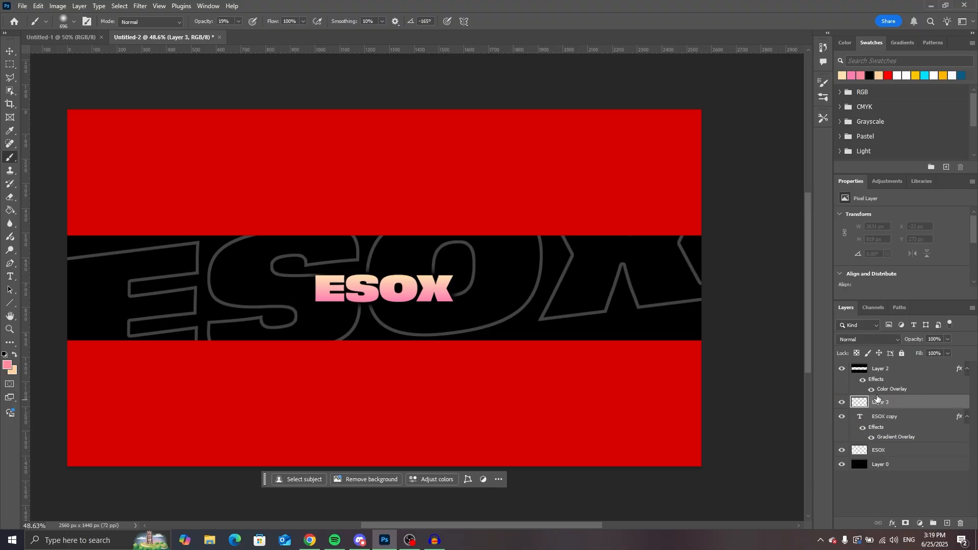
left_click(842, 368)
left_click(842, 368)
Sample the light peach colour from the upper edge of the small letter E as the brush colour.
key("bracketright")
key("bracketright")
key("bracketright")
scroll(161, 317, "down", 1)
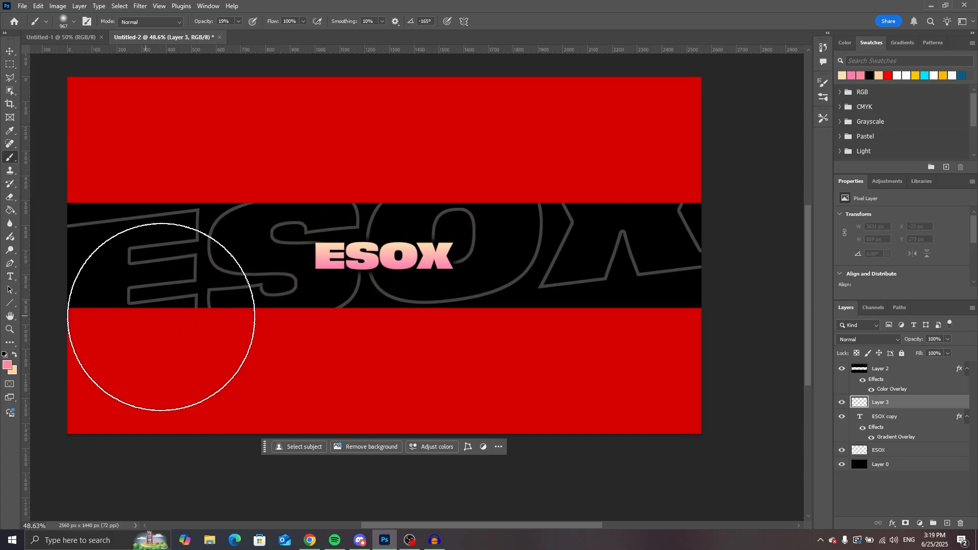
scroll(330, 260, "up", 4)
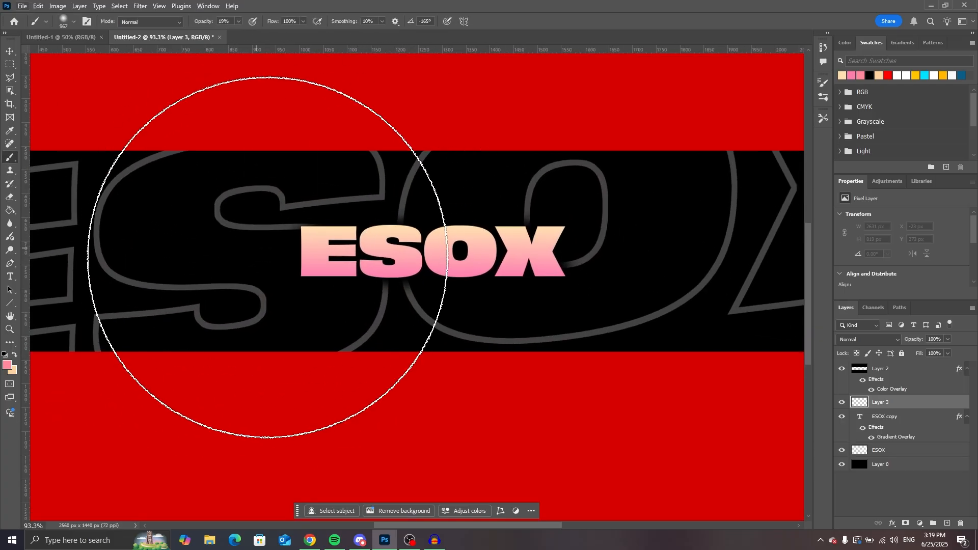
right_click(10, 157)
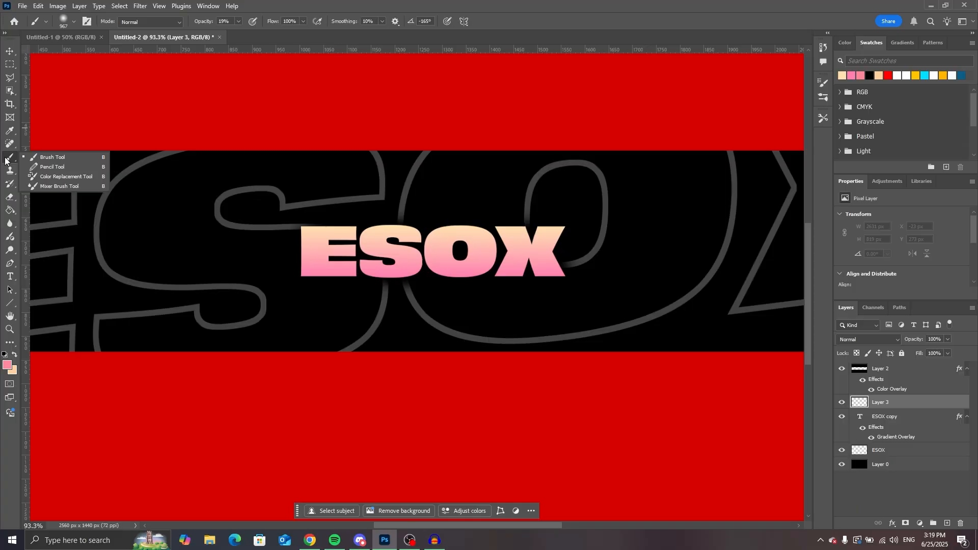
left_click(43, 159)
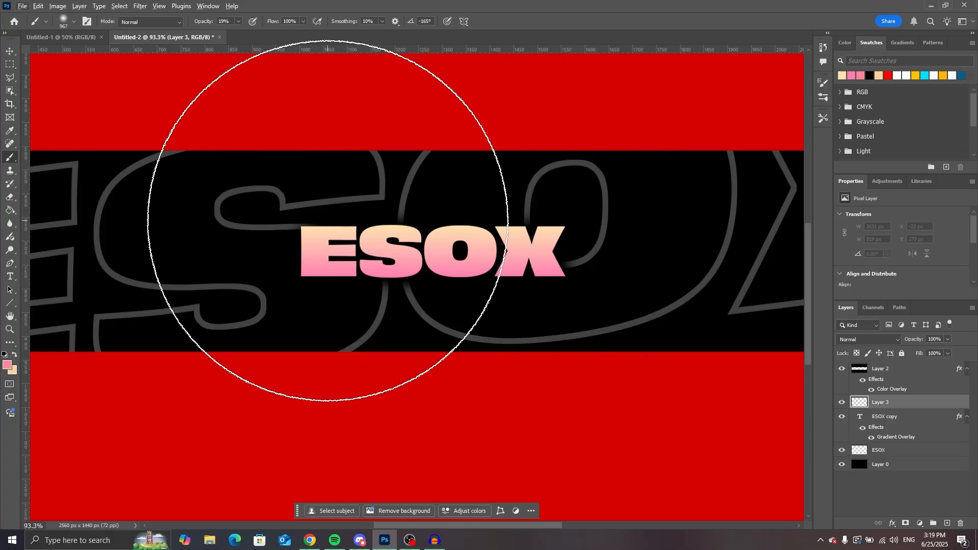
key("alt")
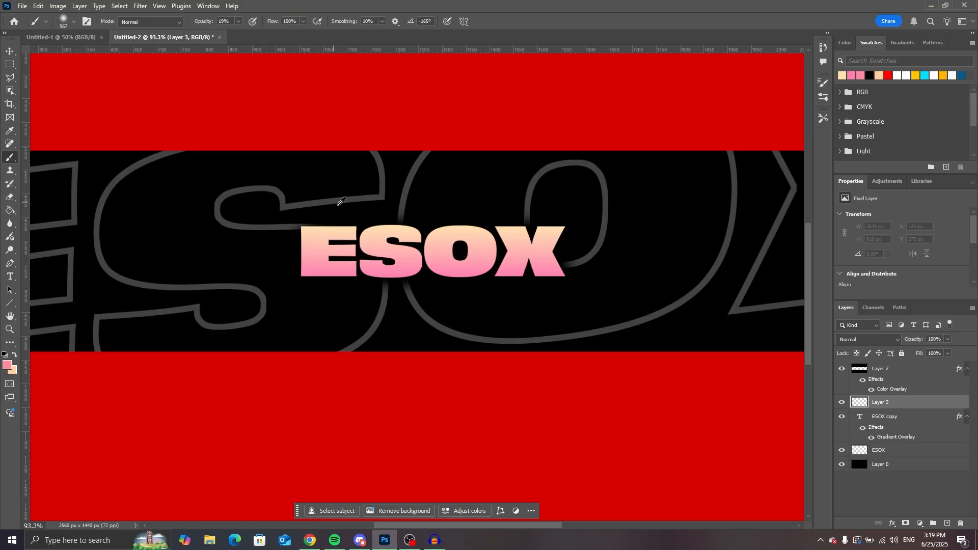
left_click(303, 226, "alt")
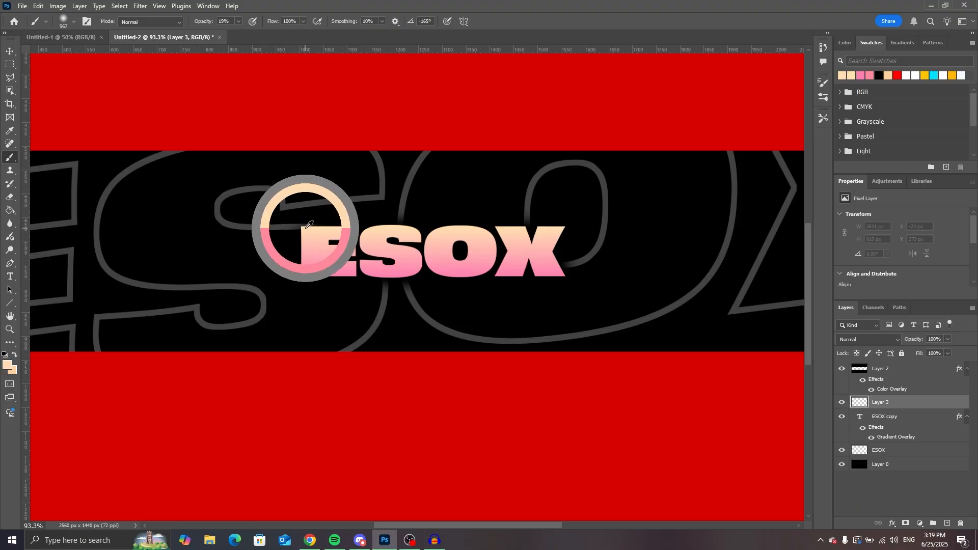
Paint one soft peach glow over the upper-left corner of the small ESOX text using the Brush at size 435 and 100% opacity.
left_click_drag(325, 220, 224, 224)
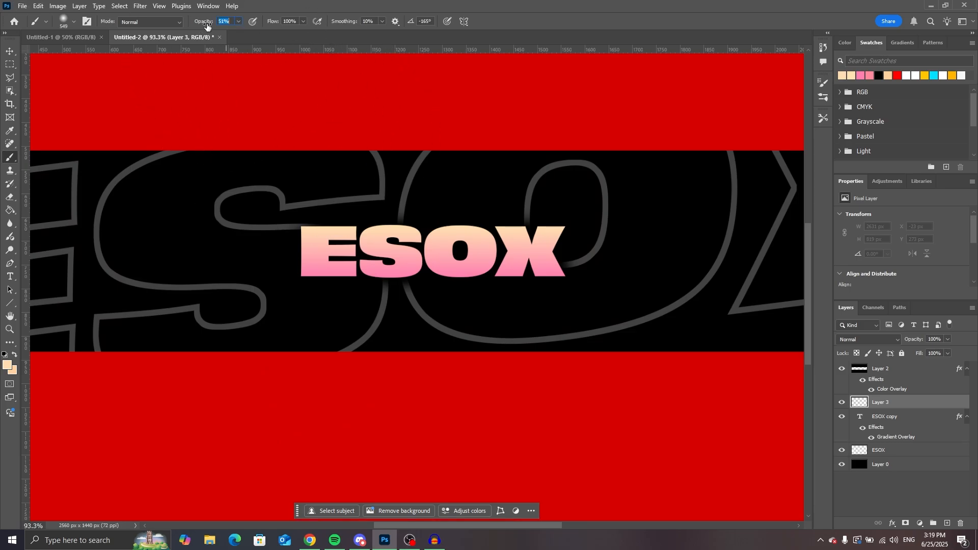
left_click_drag(207, 31, 250, 87)
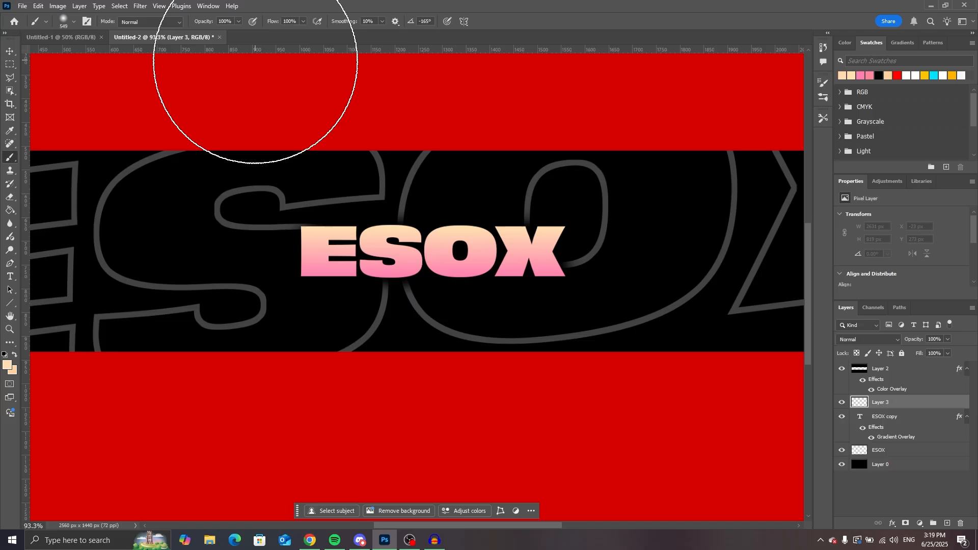
mouse_move(327, 227)
left_mouse_down()
mouse_move(341, 228)
mouse_move(295, 229)
mouse_move(327, 228)
left_mouse_up()
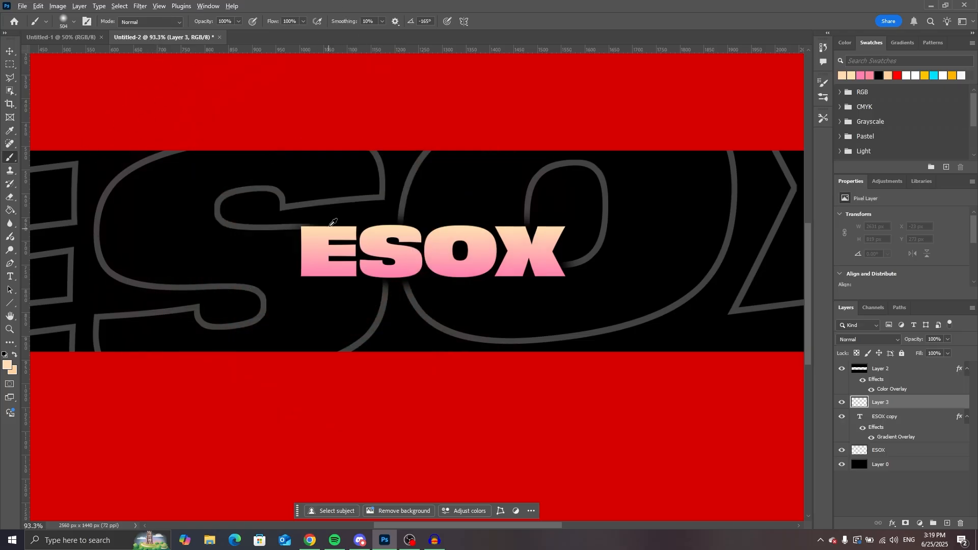
left_click_drag(391, 218, 343, 72)
mouse_move(310, 237)
left_mouse_down()
mouse_move(294, 241)
mouse_move(285, 227)
left_mouse_up()
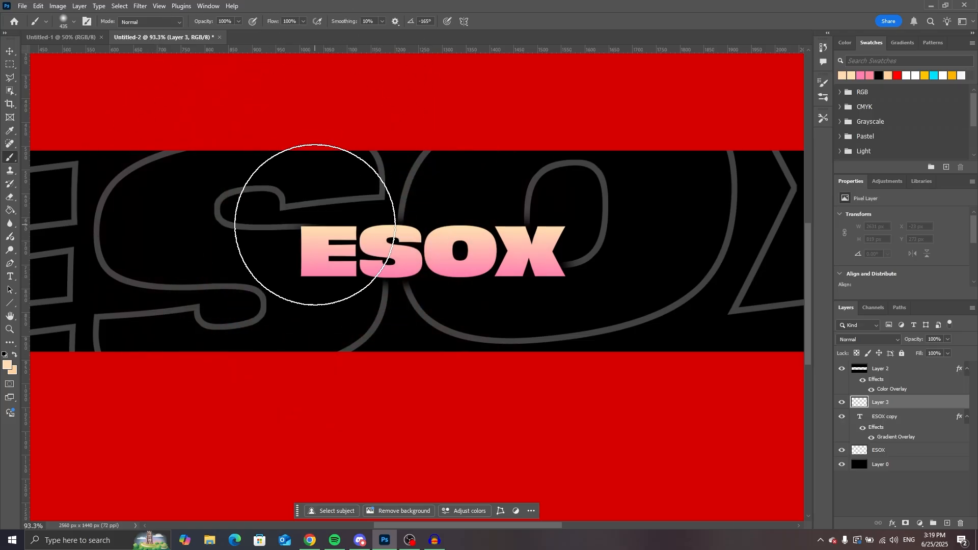
left_click(321, 216)
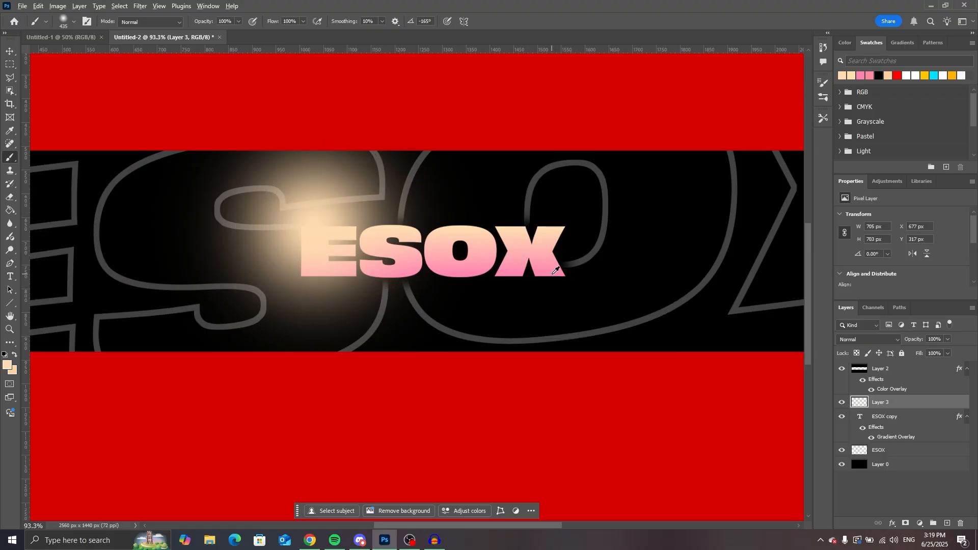
Sample the pink from the bottom of the small letter X and paint one soft pink glow there at brush size 420.
left_click(553, 274, "alt")
left_click_drag(549, 272, 547, 272)
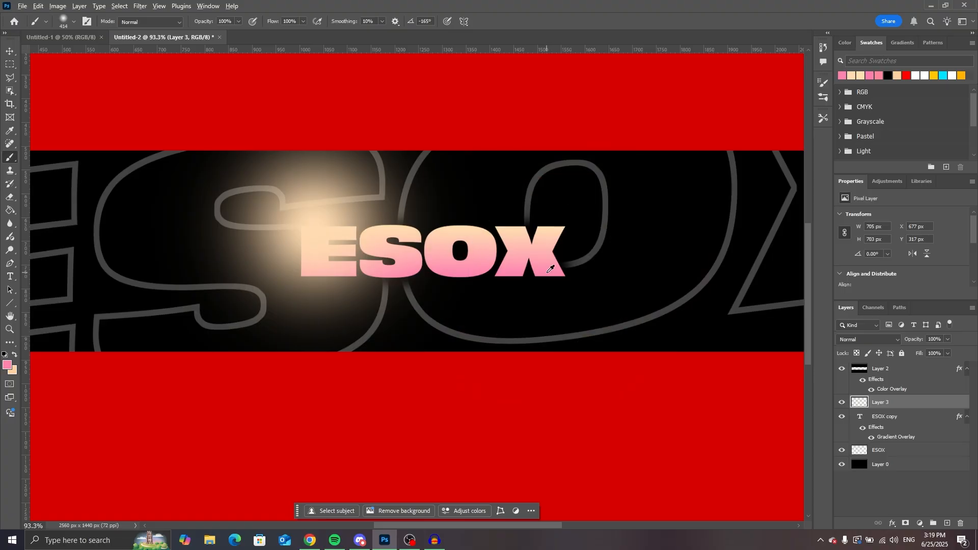
left_click(548, 271)
Try a large soft pink glow near the canvas's lower-right corner with the Brush at size 1381, and undo it.
scroll(546, 331, "down", 3)
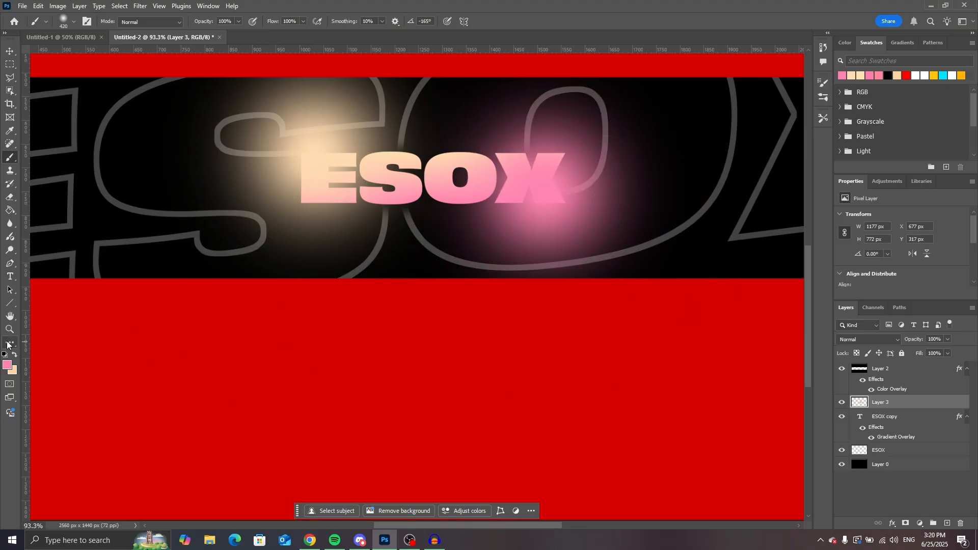
left_click(9, 330)
left_click_drag(457, 338, 404, 342)
scroll(433, 326, "down", 2)
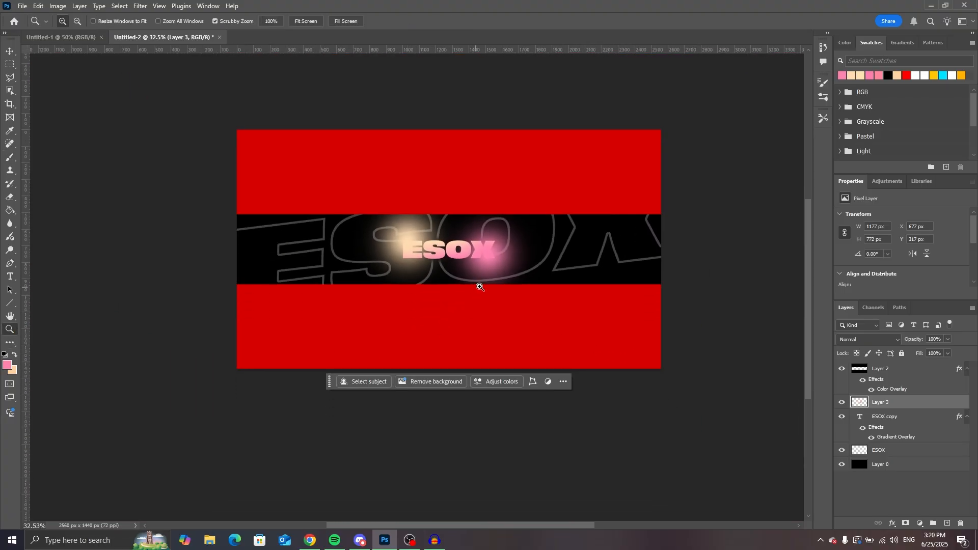
left_click_drag(487, 280, 507, 277)
scroll(302, 267, "up", 3)
key("b")
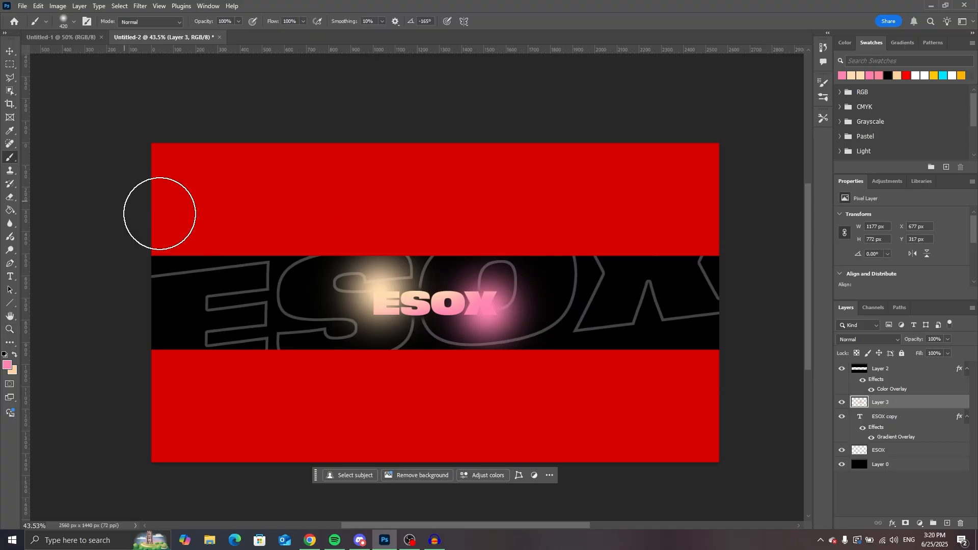
left_click_drag(592, 342, 533, 349)
scroll(552, 342, "down", 5)
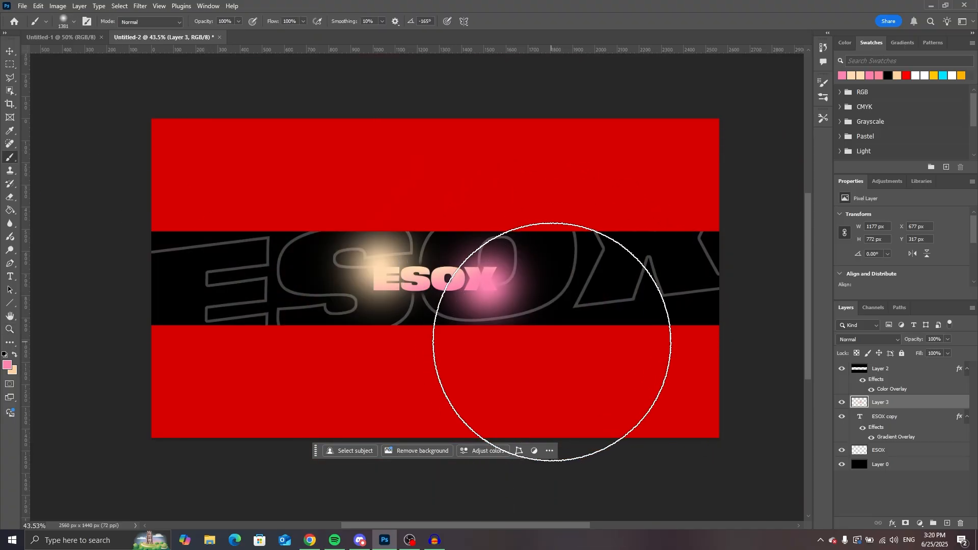
left_click(628, 363)
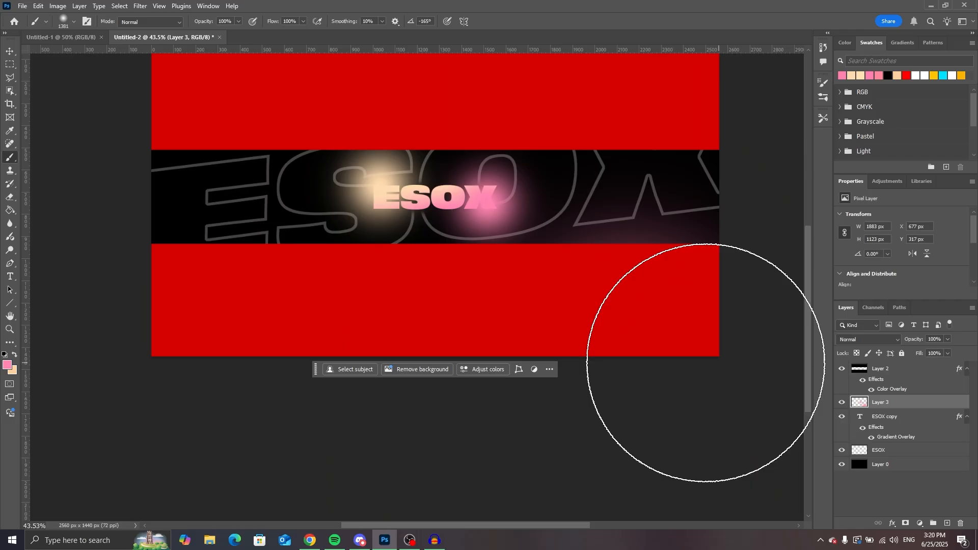
scroll(565, 336, "up", 2)
key("ctrl+z")
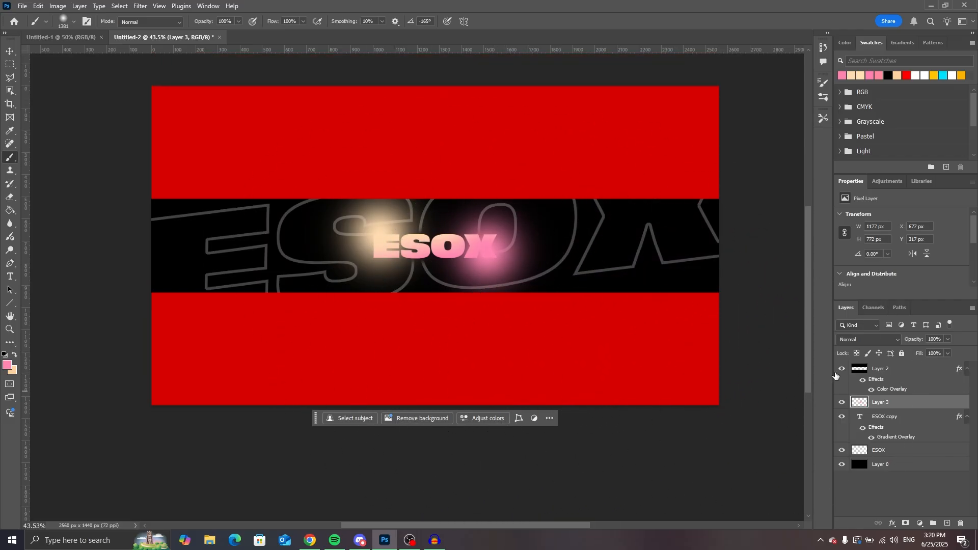
Set the glow layer's blend mode to Linear Dodge (Add) and its opacity to 42%.
scroll(425, 261, "up", 1)
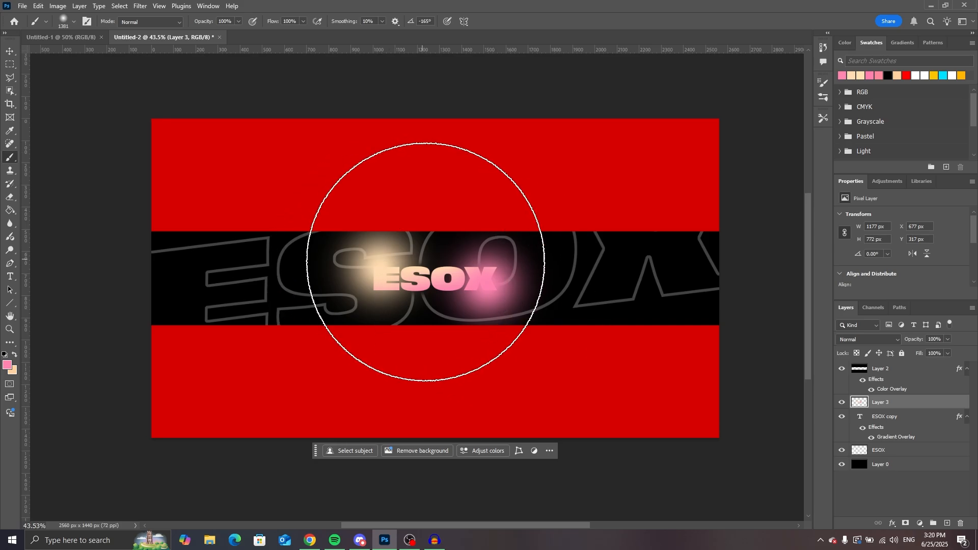
scroll(426, 262, "down", 2)
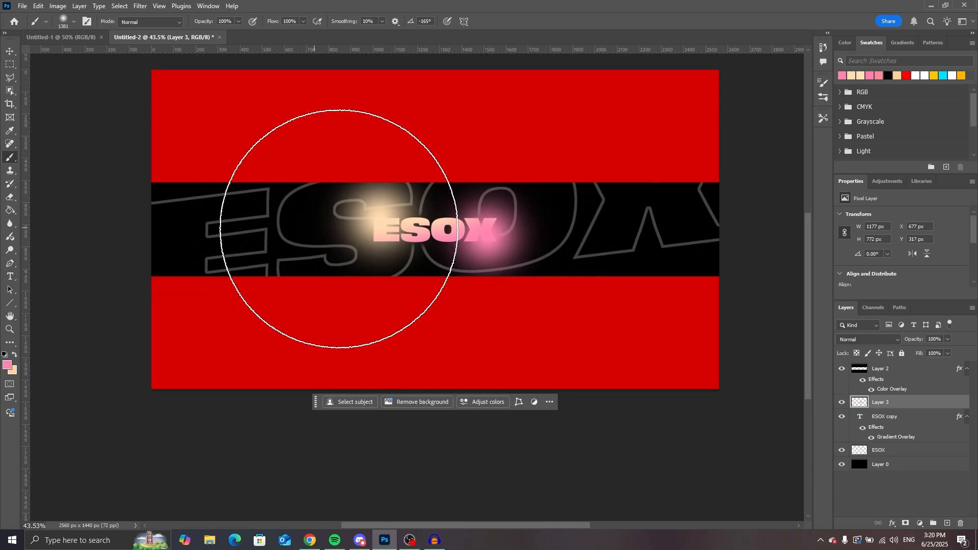
left_click(842, 403)
left_click(843, 403)
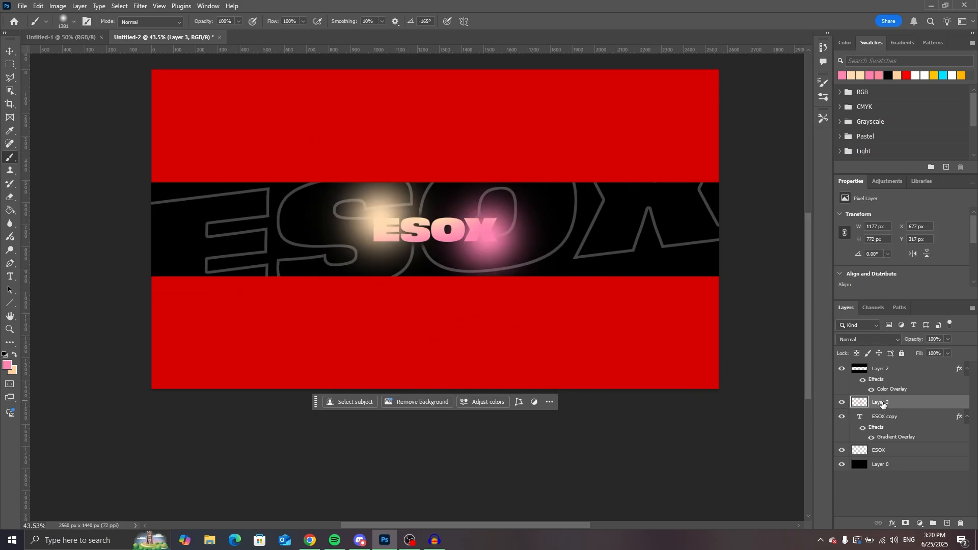
left_click(852, 343)
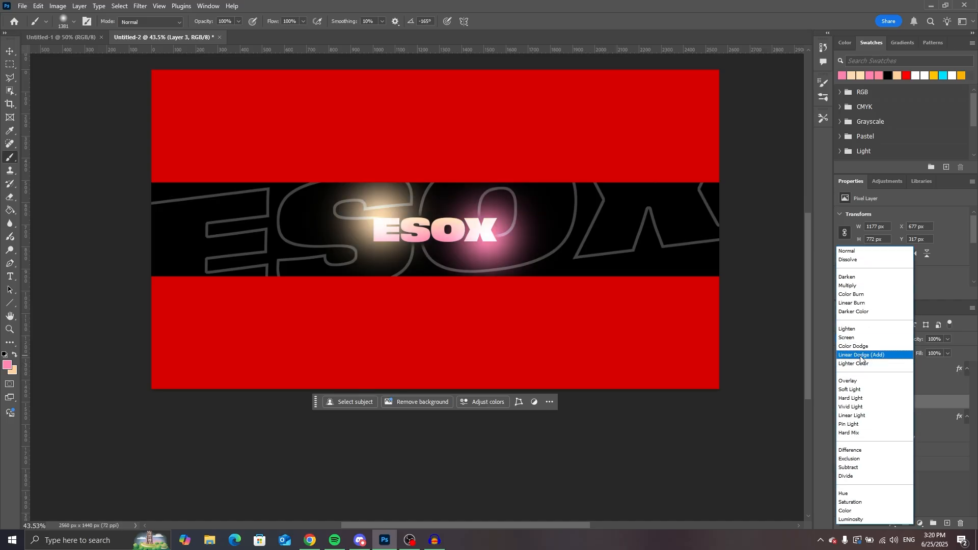
left_click(880, 359)
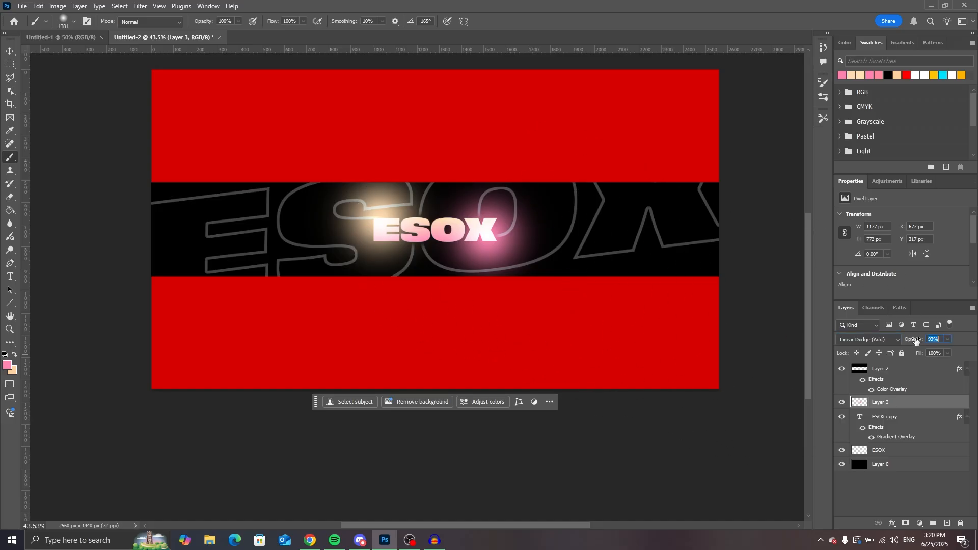
left_click_drag(908, 345, 891, 344)
Soften the peach and pink glows around the small ESOX text with a soft Eraser of size 425 at 6% opacity.
key("e")
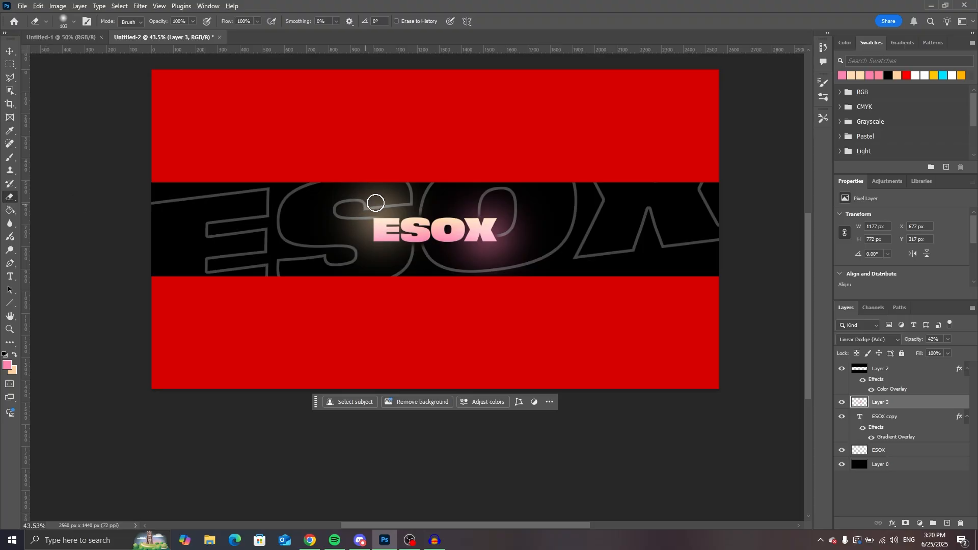
left_click_drag(375, 202, 393, 199, "alt")
left_click_drag(121, 29, 107, 30)
right_click(360, 174, "alt")
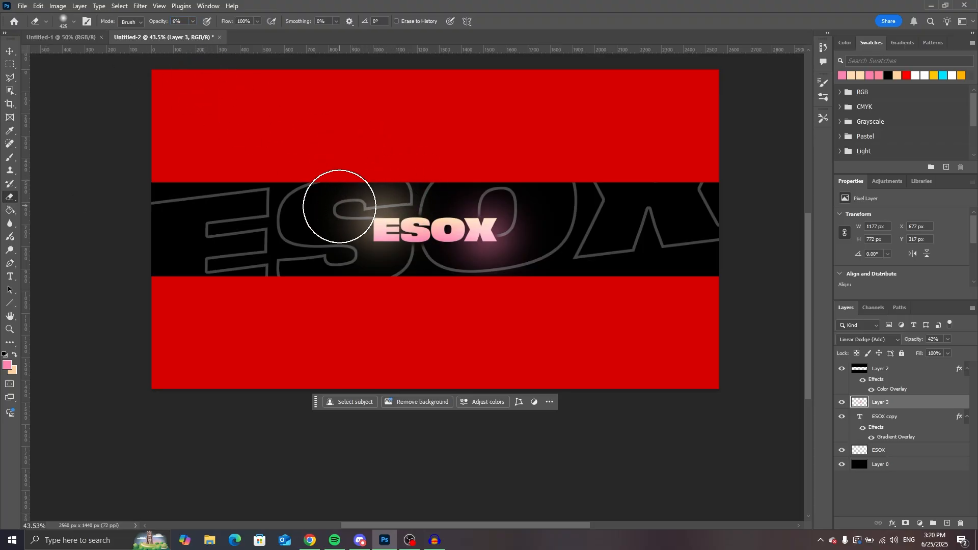
scroll(606, 173, "down", 2)
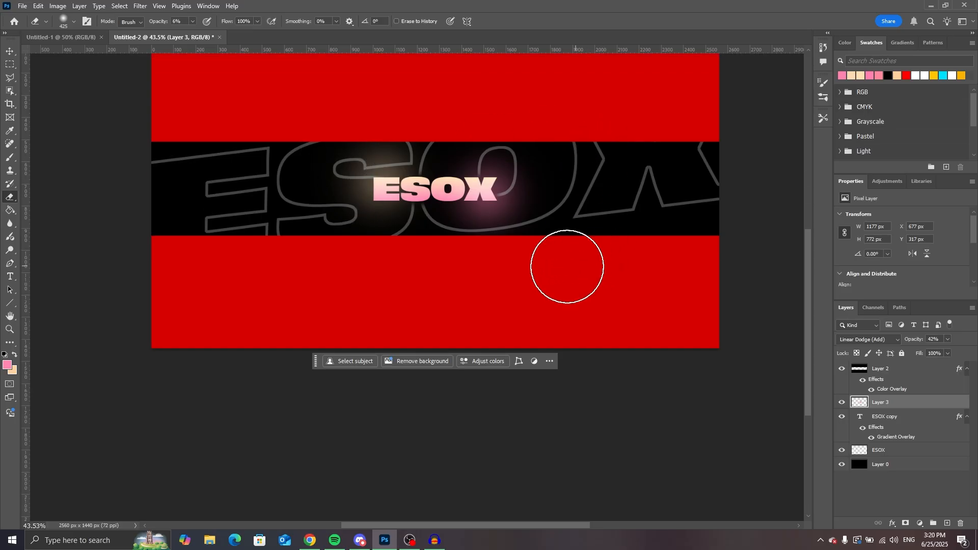
scroll(49, 233, "up", 2)
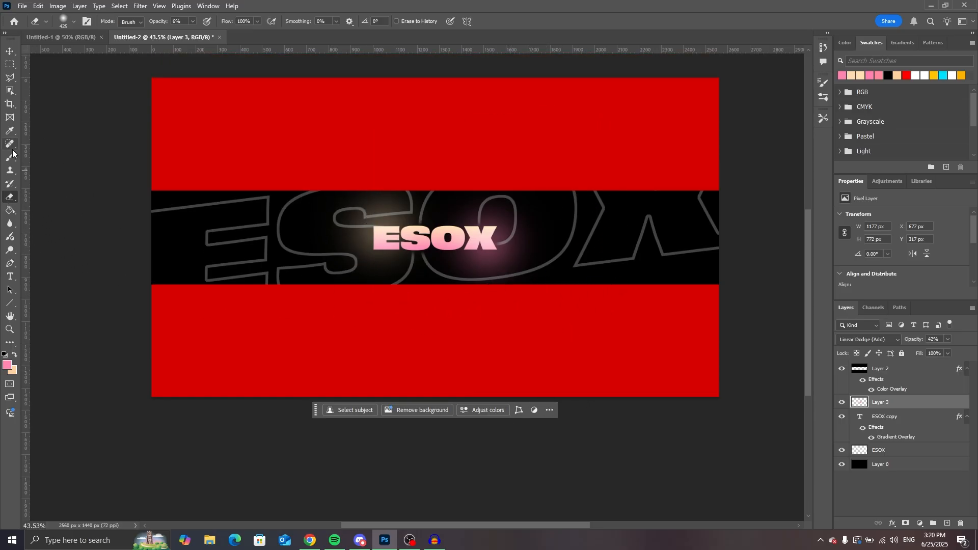
Paint a large soft pink glow near the canvas's lower-right corner with the Brush at size 1597.
key("b")
right_click(599, 312, "alt")
scroll(599, 312, "down", 4)
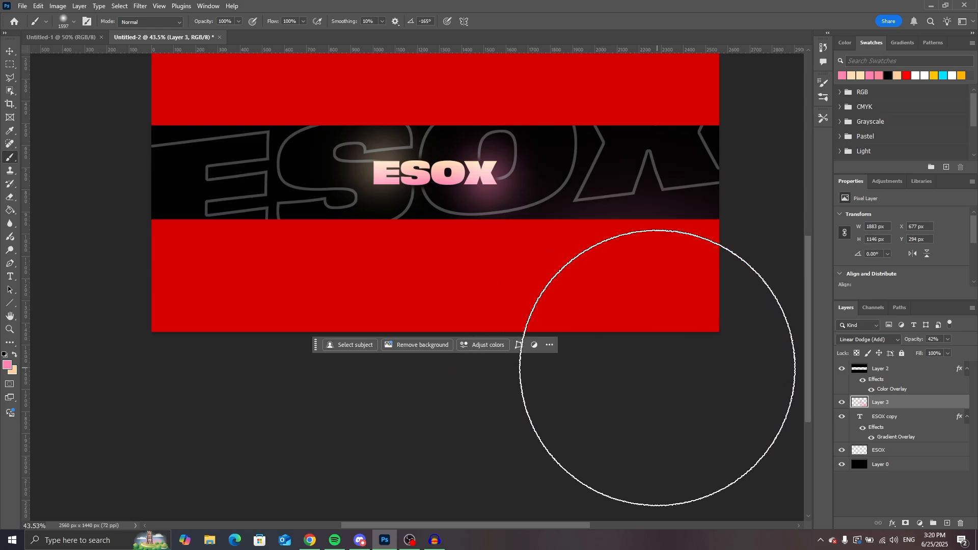
scroll(611, 300, "up", 3)
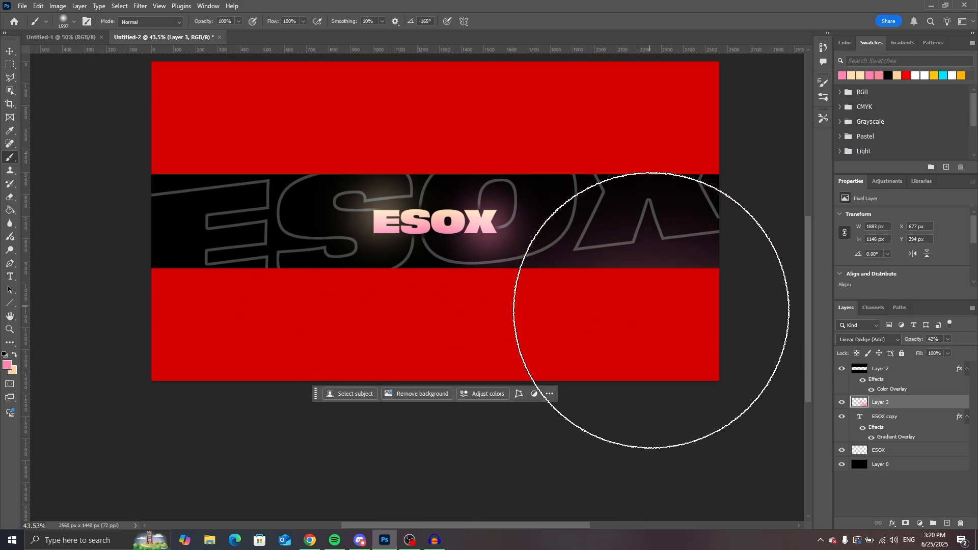
Sample the peach tone from the small ESOX text and paint a large soft peach glow near the canvas's upper-left corner.
scroll(470, 296, "up", 2)
left_click(378, 231, "alt")
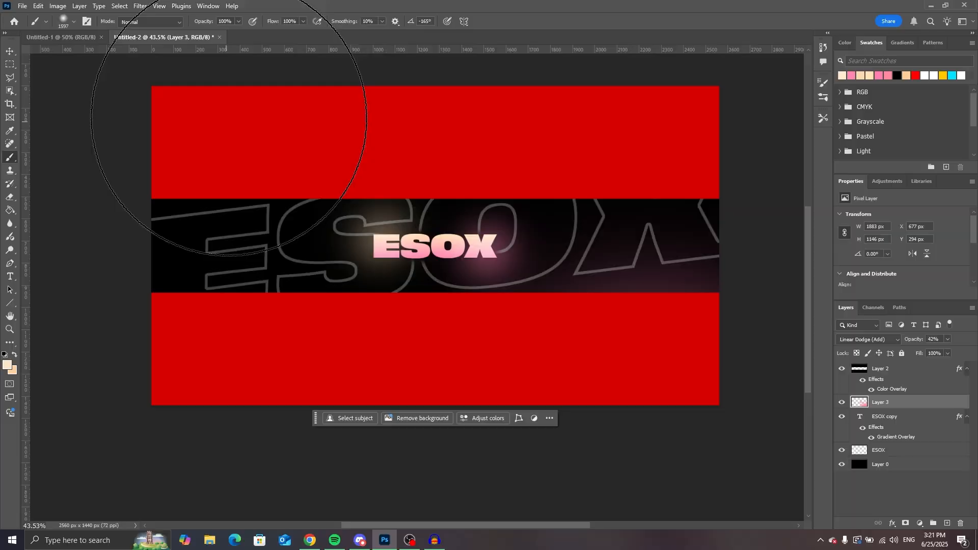
scroll(270, 130, "up", 5)
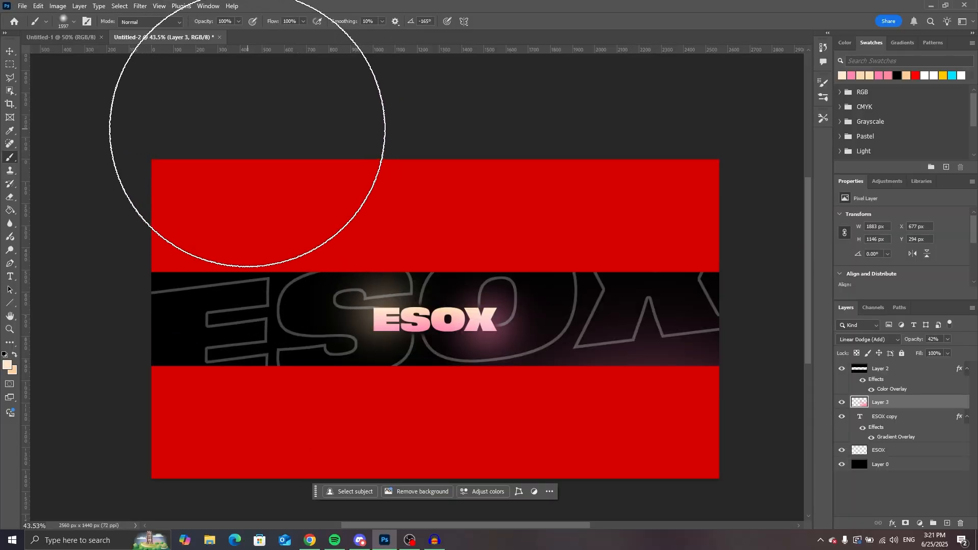
scroll(643, 225, "down", 1)
scroll(643, 226, "down", 2)
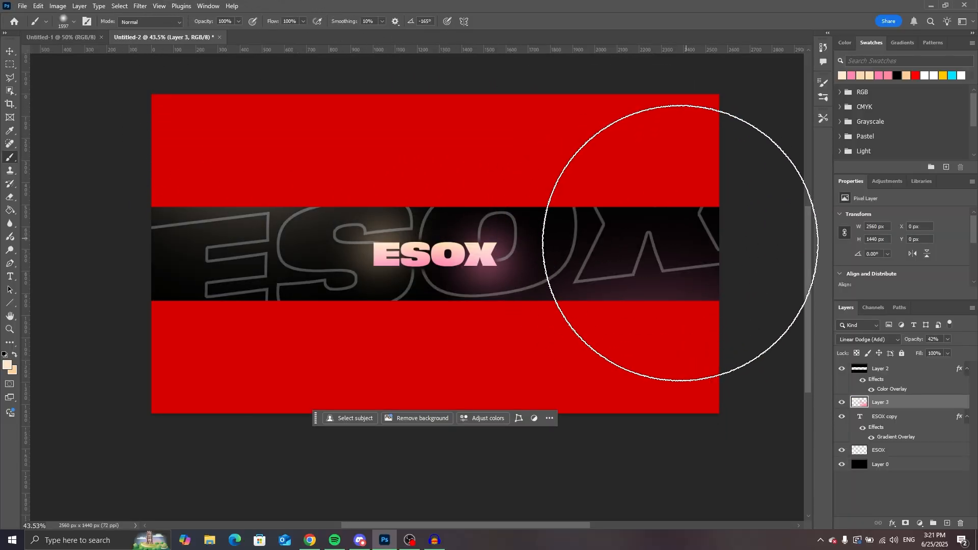
Duplicate the small gradient ESOX text layer and scale the copy to 157%.
left_click(12, 329)
left_click_drag(426, 273, 445, 266)
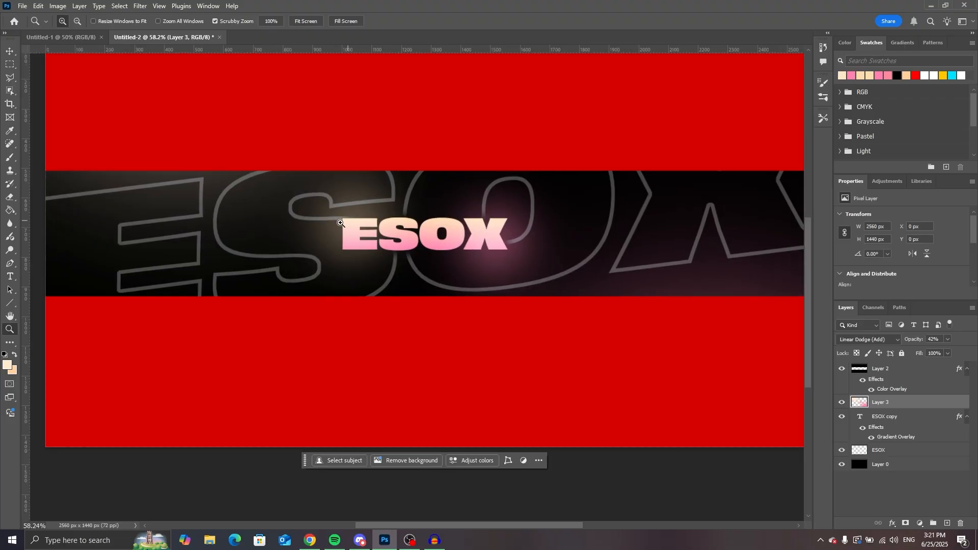
left_click_drag(306, 251, 326, 241)
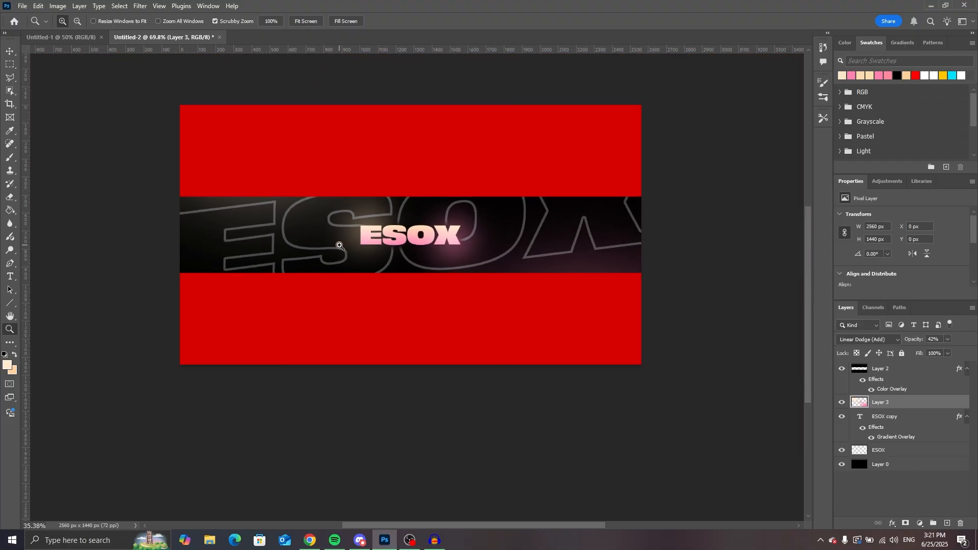
left_click_drag(387, 237, 443, 254)
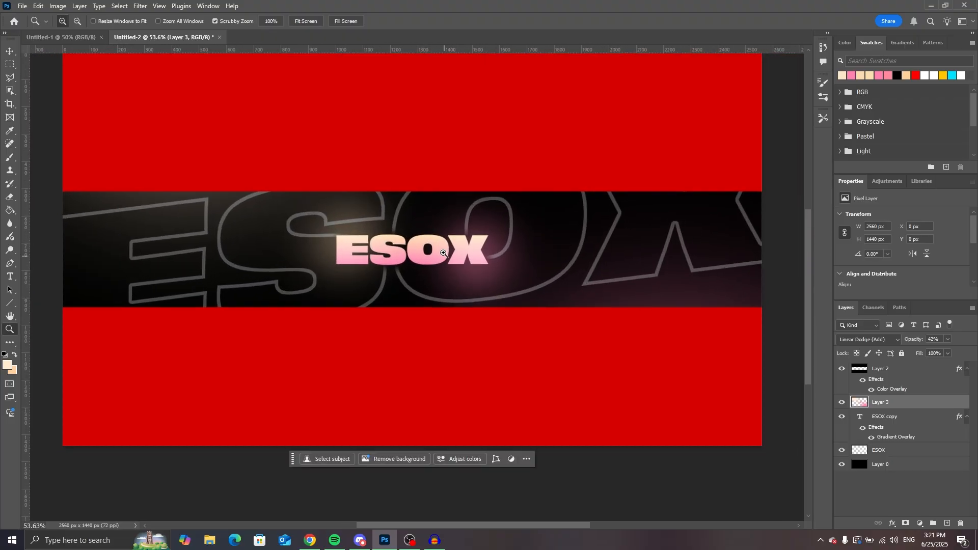
left_click(892, 419)
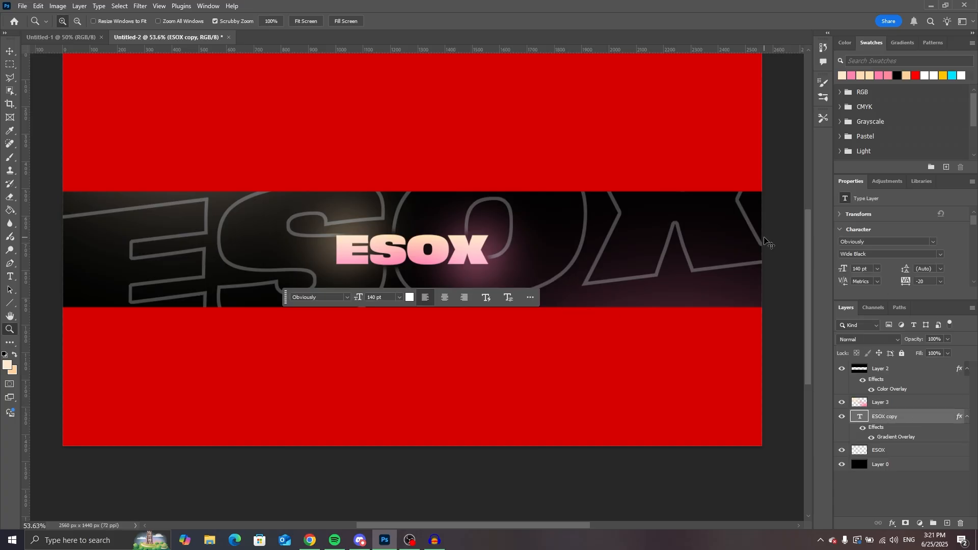
key("ctrl+j")
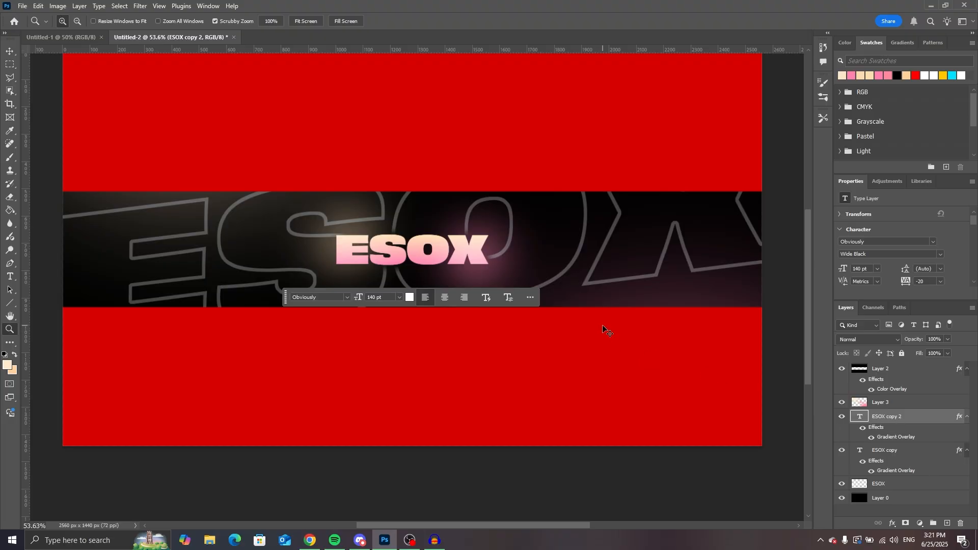
key("ctrl+t")
left_click_drag(230, 19, 255, 20)
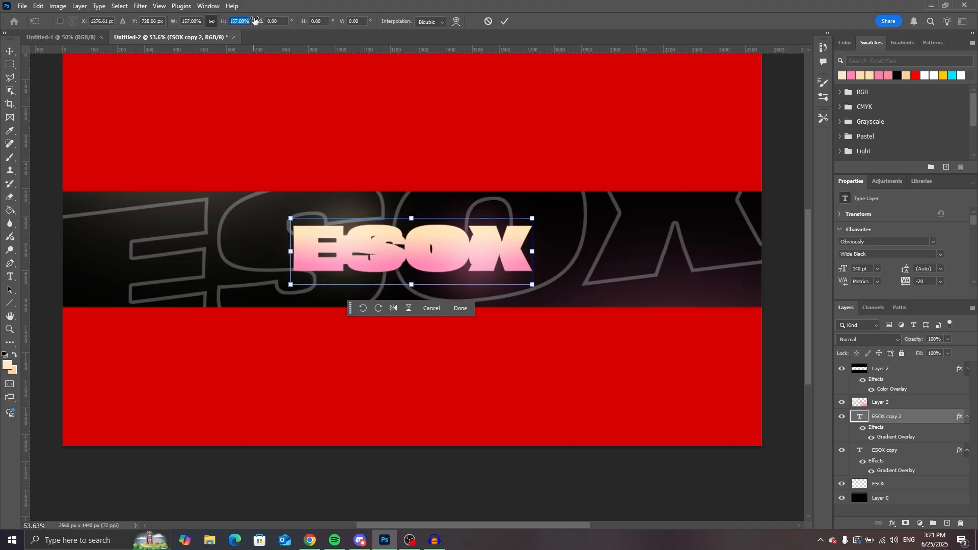
left_click(505, 20)
key("z")
Rasterize the enlarged ESOX copy's type and layer style, and load its pixels as a selection.
right_click(922, 426)
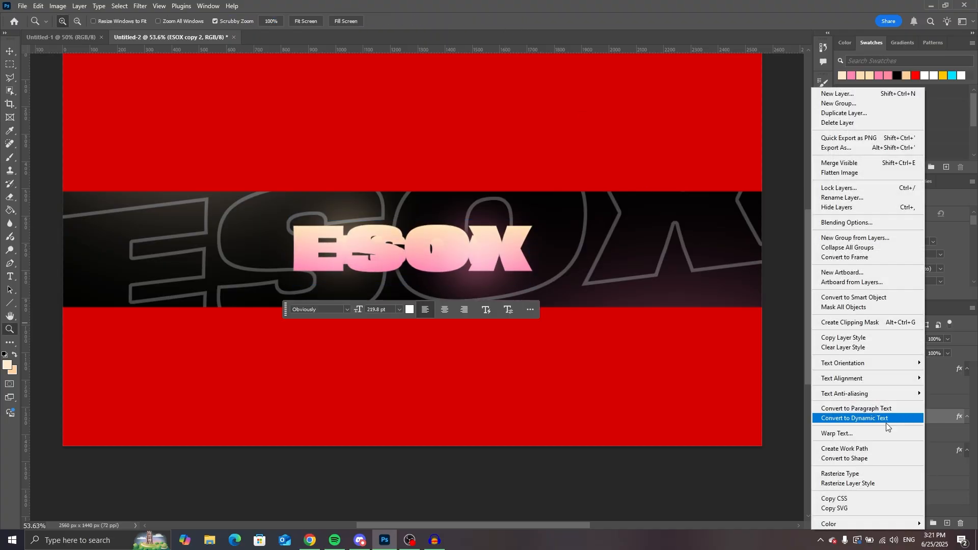
left_click(887, 474)
right_click(921, 423)
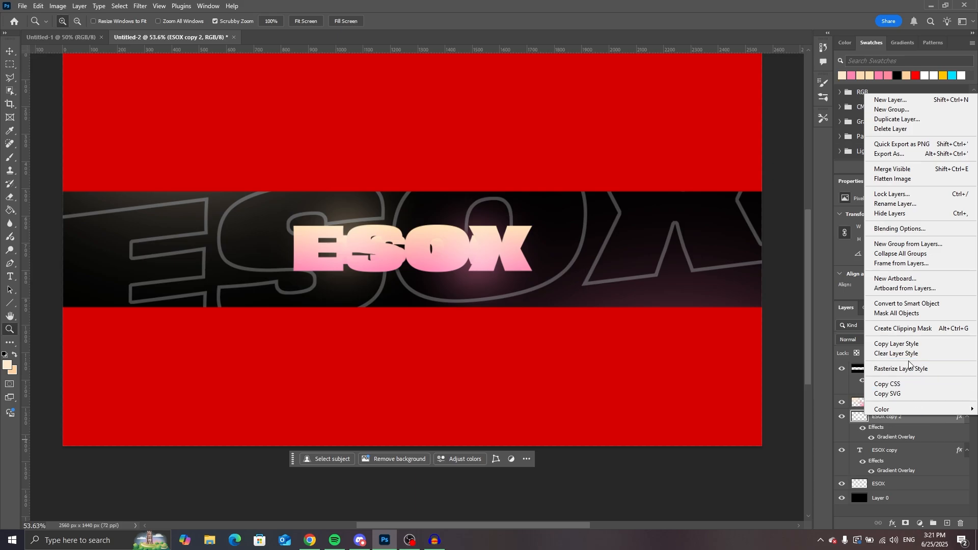
left_click(901, 368)
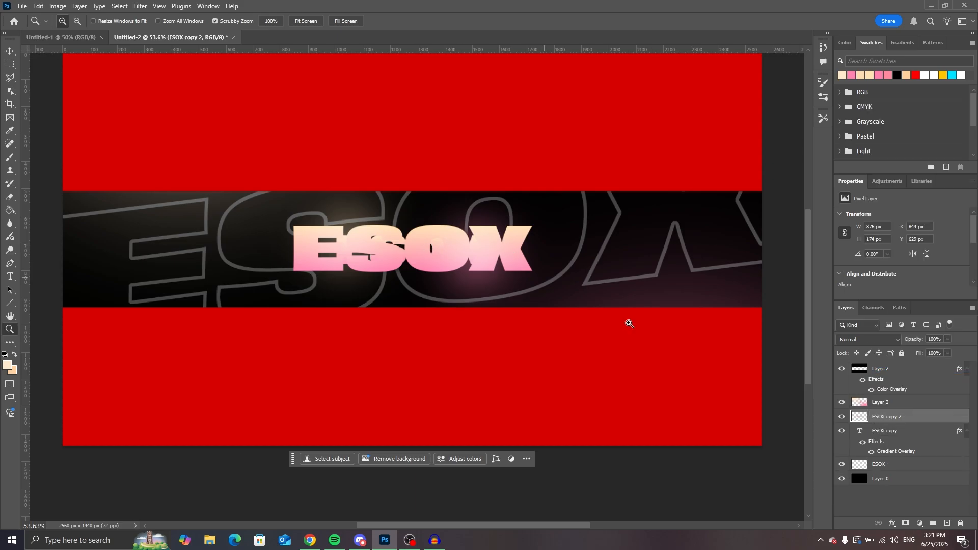
left_click(878, 419, "ctrl")
left_click(861, 417, "ctrl")
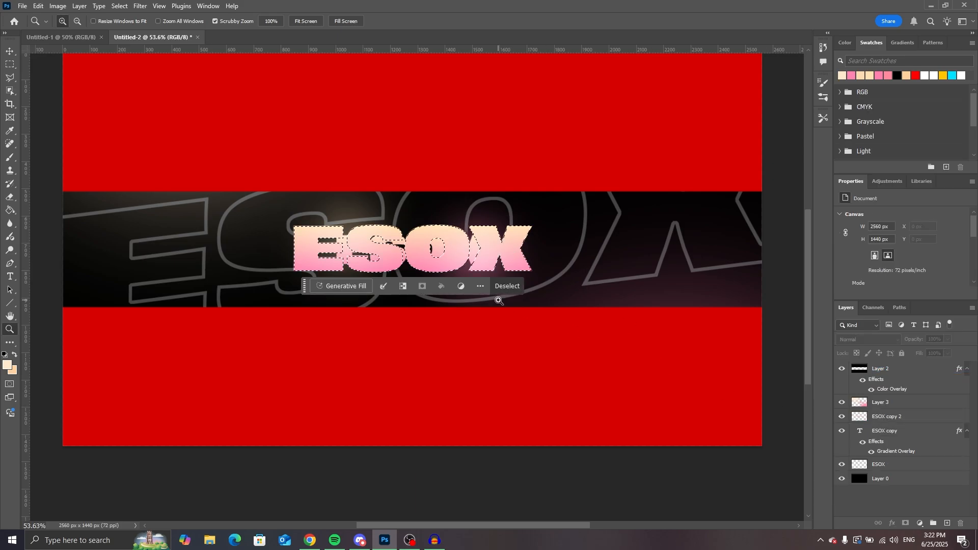
Try contracting the enlarged ESOX selection by 12 pixels.
left_click(120, 7)
mouse_move(157, 160)
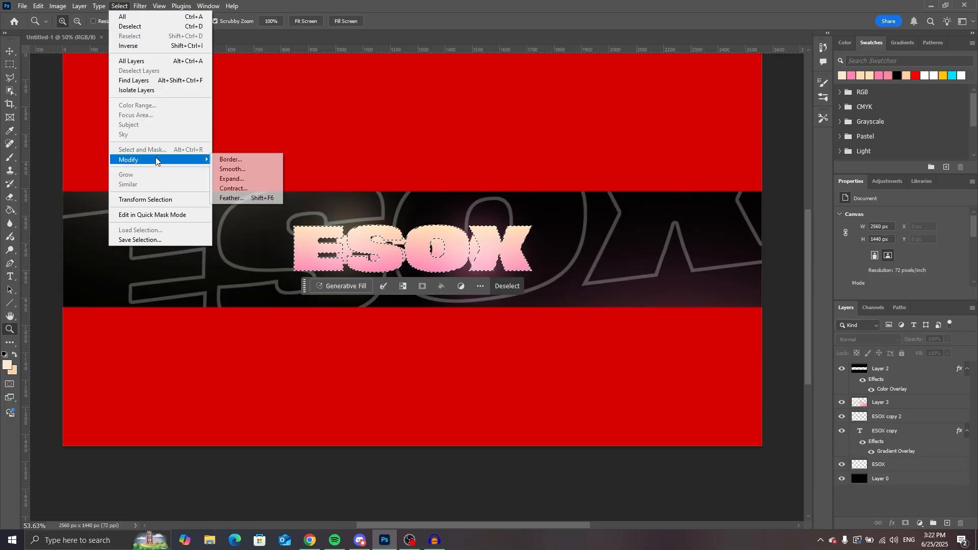
left_click(233, 188)
left_click(537, 262)
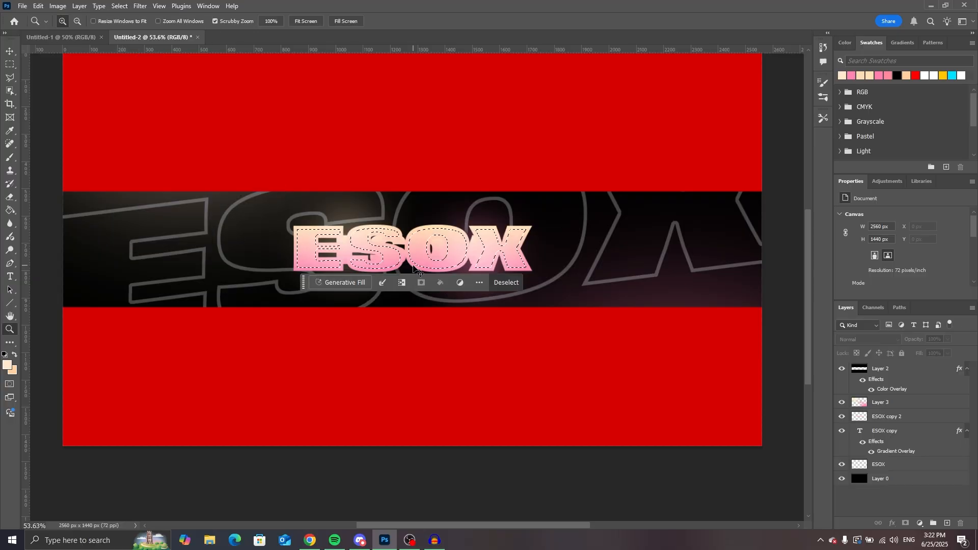
Contract the enlarged ESOX selection slightly, delete the copy's interior to leave only a thin outline, and deselect.
left_click(139, 7)
mouse_move(120, 6)
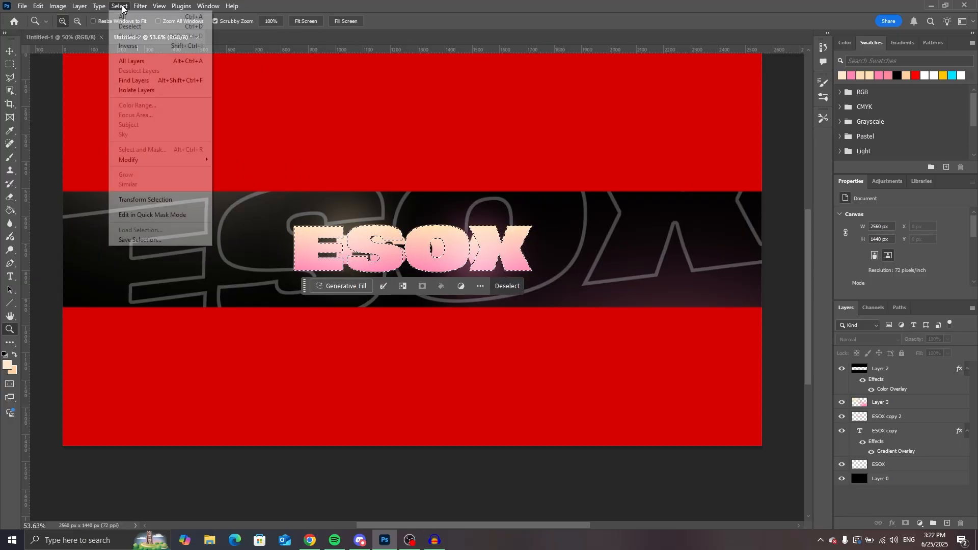
mouse_move(157, 160)
left_click(250, 188)
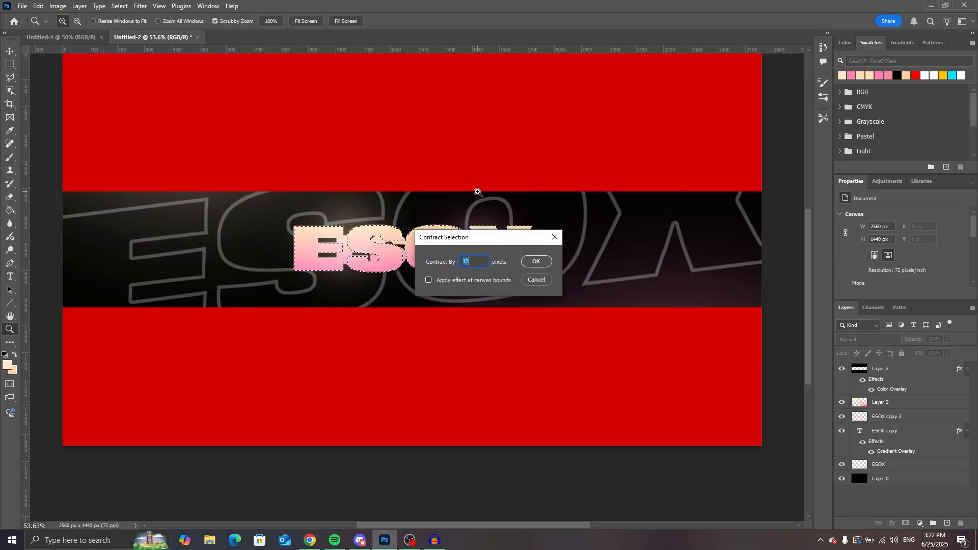
key("Return")
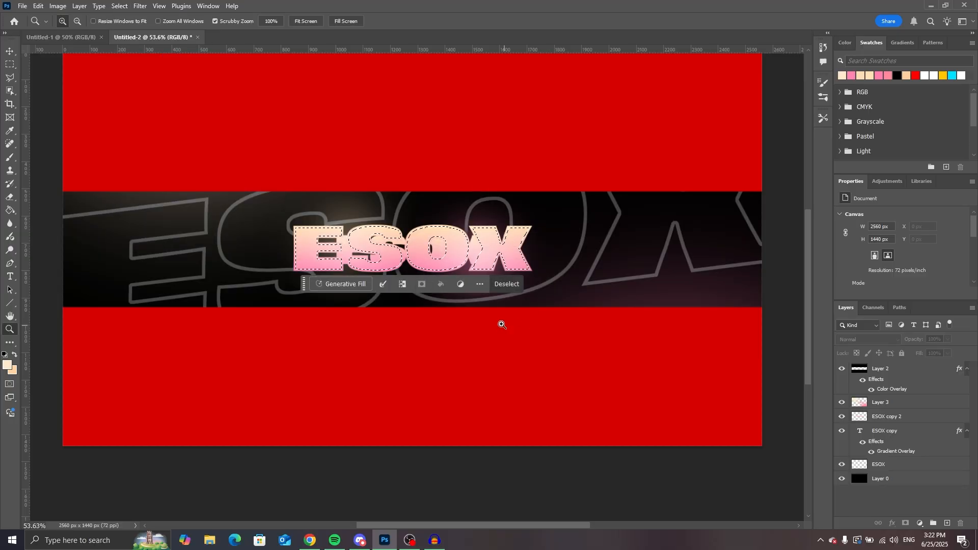
left_click(887, 417)
key("Delete")
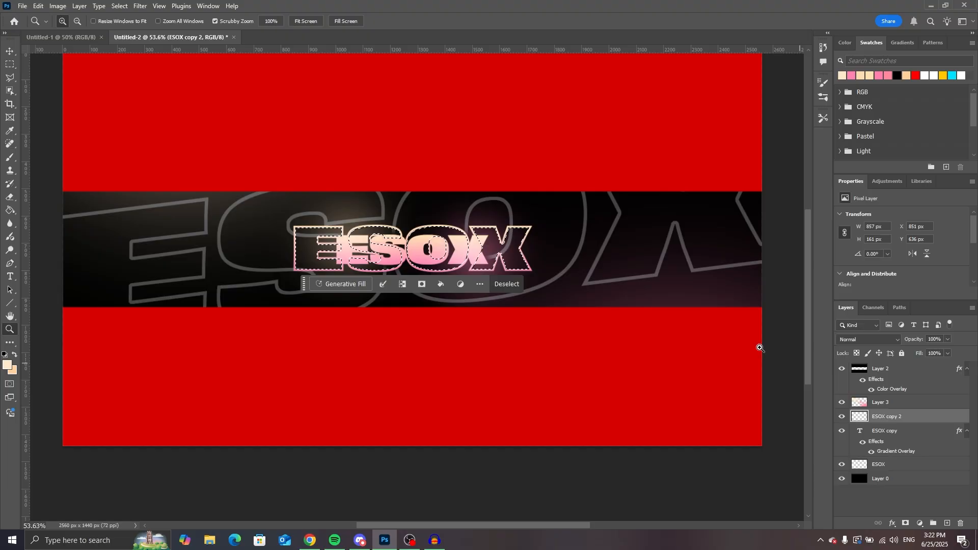
left_click(9, 77)
scroll(111, 269, "down", 1)
left_click(111, 269)
Liquify the outlined ESOX copy into flowing swirls with the Forward Warp tool at size 196 and pressure 66.
left_click(6, 331)
scroll(408, 234, "up", 3)
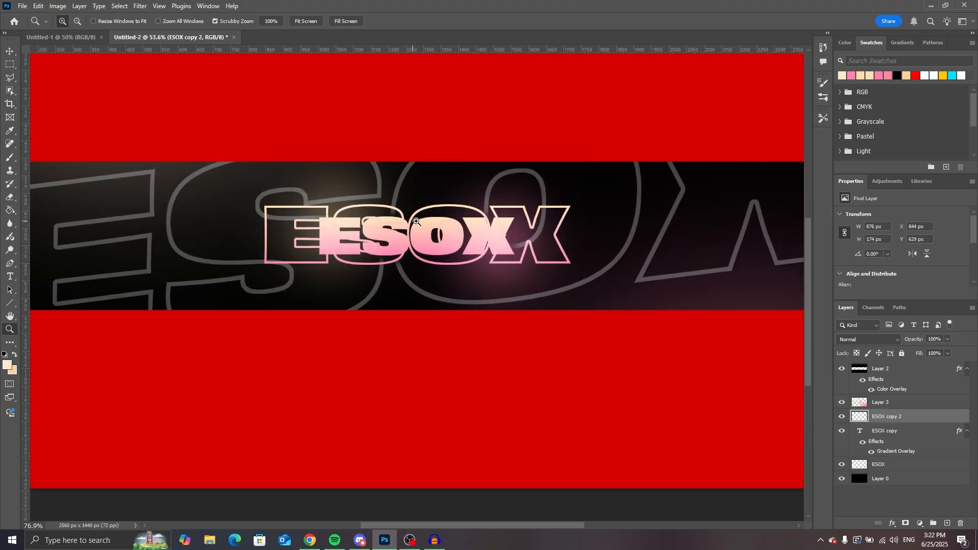
scroll(408, 235, "down", 2)
scroll(407, 244, "up", 2)
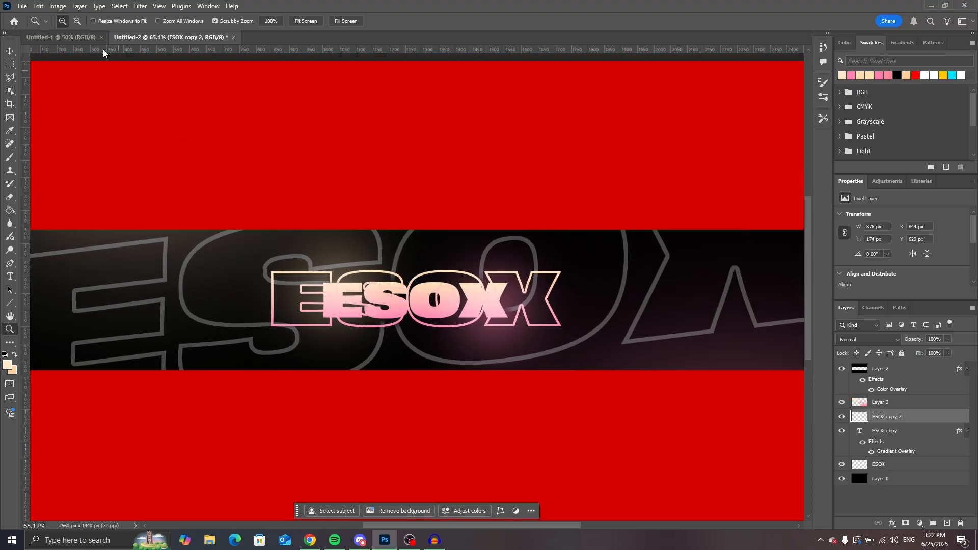
left_click(140, 6)
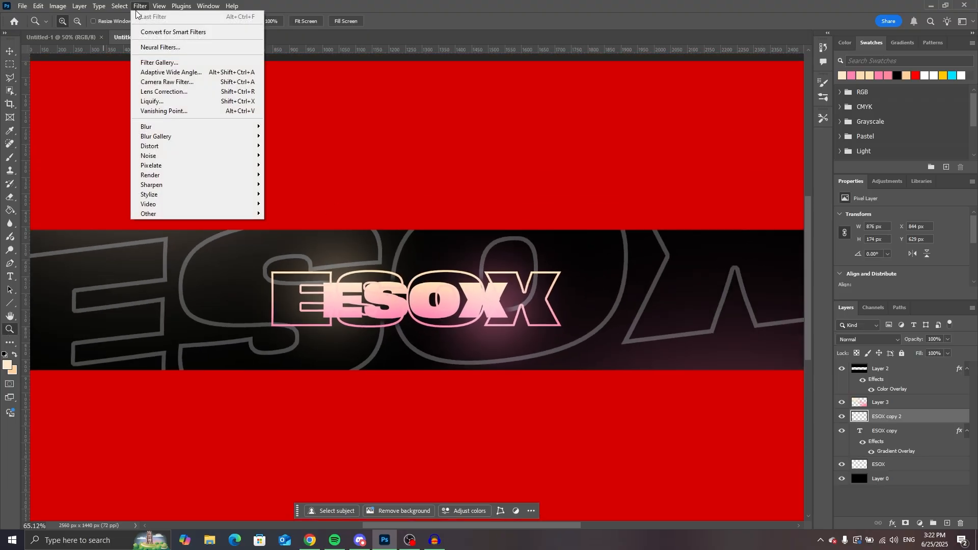
left_click(161, 106)
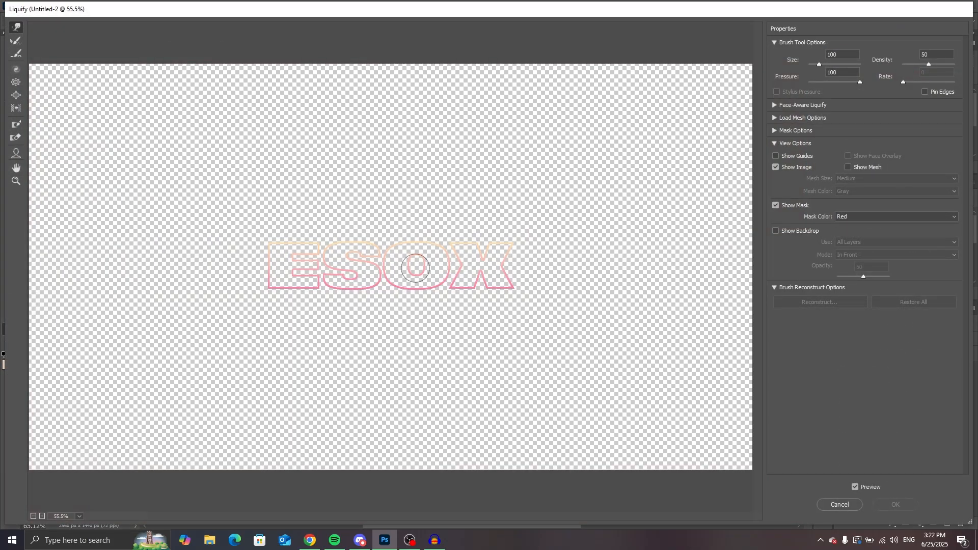
left_click(417, 269)
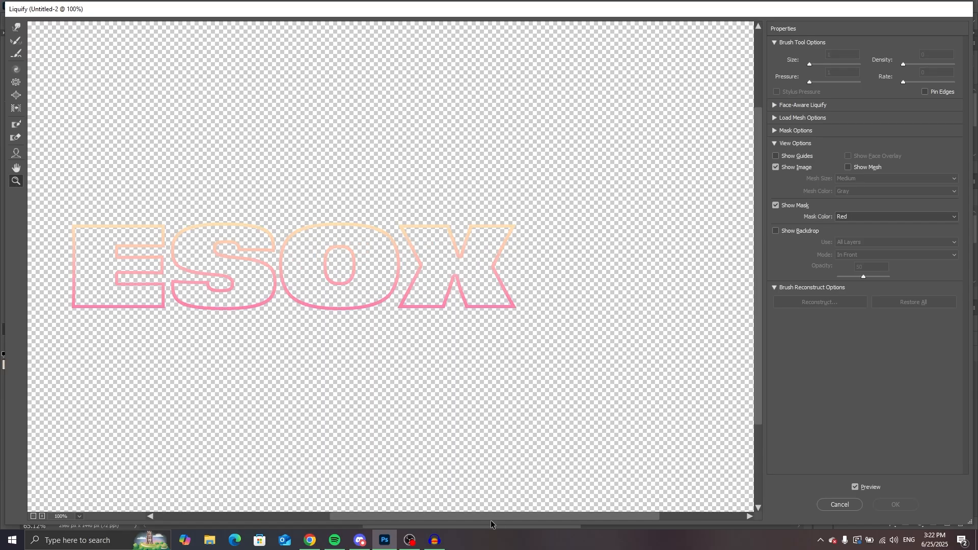
left_click_drag(479, 520, 441, 519)
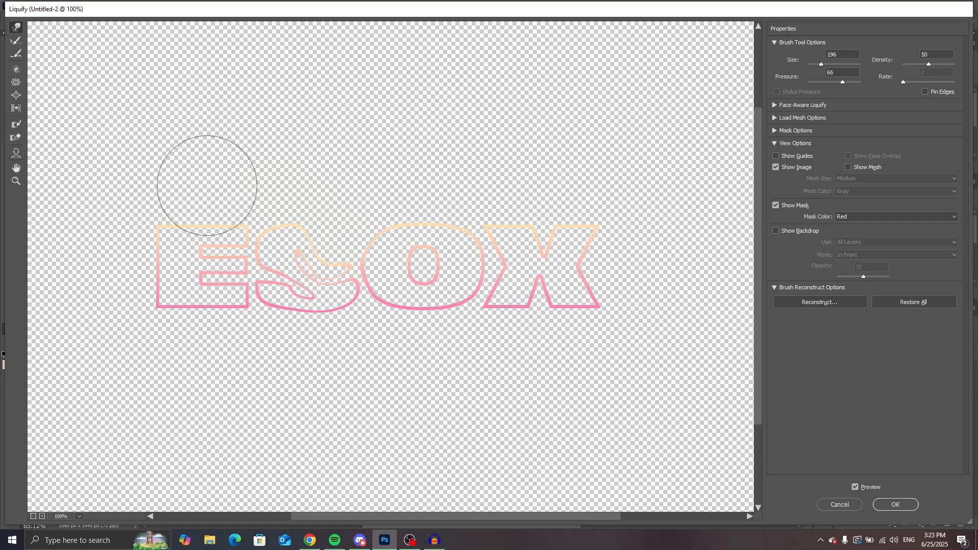
left_click_drag(188, 219, 193, 333)
left_click_drag(204, 281, 240, 168)
left_click_drag(298, 305, 396, 153)
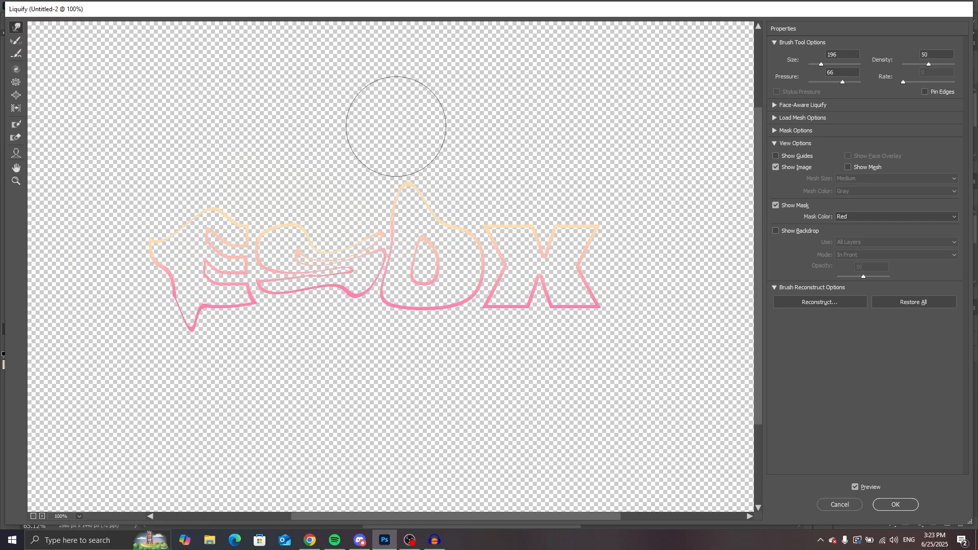
left_click_drag(408, 224, 527, 266)
left_click_drag(305, 265, 298, 219)
left_click_drag(214, 291, 285, 245)
left_click_drag(540, 265, 547, 301)
mouse_move(367, 275)
left_mouse_down()
mouse_move(326, 326)
mouse_move(459, 301)
left_mouse_up()
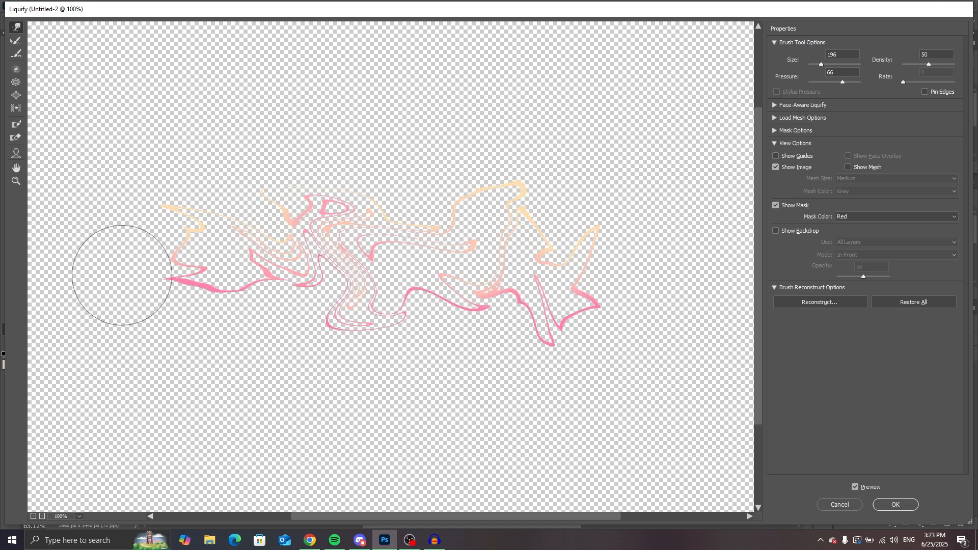
mouse_move(122, 275)
left_mouse_down()
mouse_move(242, 250)
mouse_move(533, 324)
mouse_move(442, 337)
mouse_move(309, 202)
mouse_move(542, 264)
mouse_move(473, 157)
mouse_move(382, 265)
mouse_move(294, 241)
mouse_move(420, 287)
mouse_move(382, 193)
mouse_move(280, 122)
mouse_move(405, 293)
mouse_move(418, 271)
mouse_move(342, 132)
mouse_move(349, 226)
mouse_move(240, 169)
mouse_move(205, 174)
mouse_move(284, 211)
mouse_move(506, 263)
mouse_move(429, 385)
mouse_move(236, 277)
mouse_move(323, 253)
mouse_move(452, 166)
mouse_move(339, 143)
mouse_move(346, 165)
mouse_move(675, 233)
mouse_move(752, 215)
mouse_move(625, 299)
mouse_move(703, 345)
left_mouse_up()
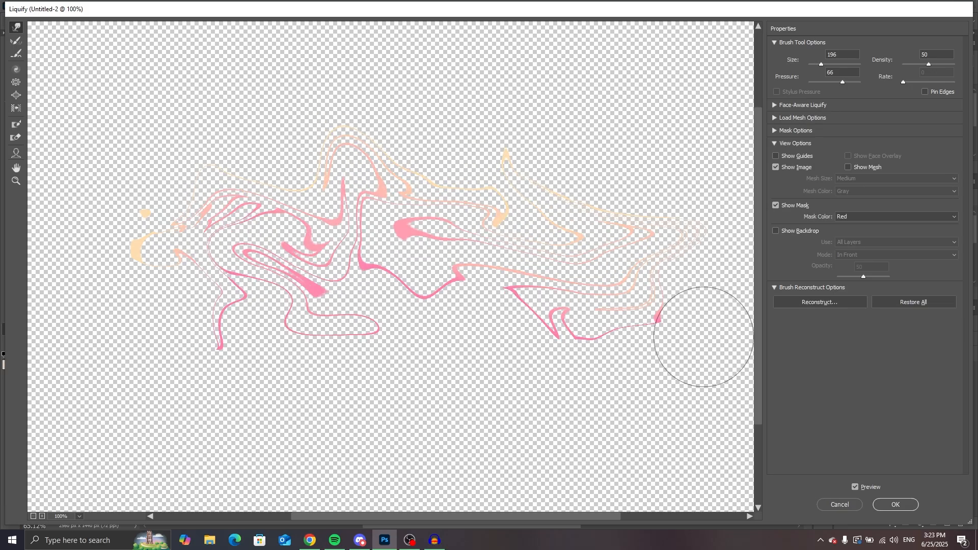
left_click(906, 503)
Shift the liquified outline 94 px left and 40 px down so it surrounds the small ESOX text.
left_click(8, 50)
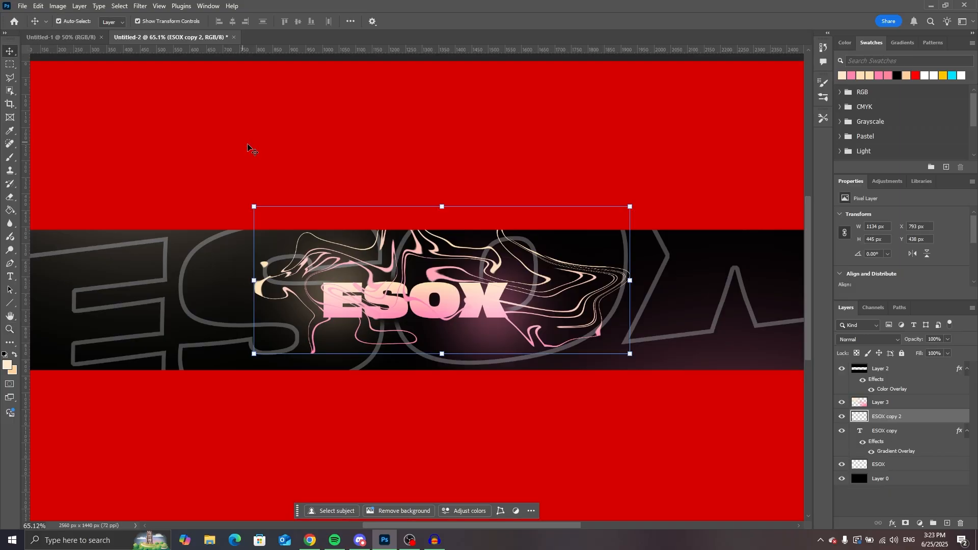
left_click_drag(429, 281, 417, 296)
key("ctrl+z")
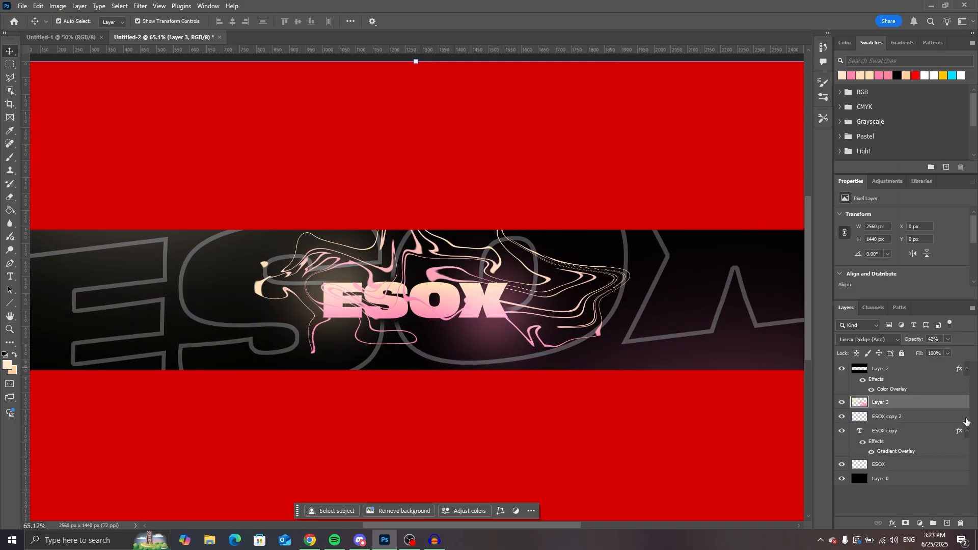
left_click(285, 292, "ctrl")
key("ctrl+t")
left_click_drag(286, 292, 255, 305)
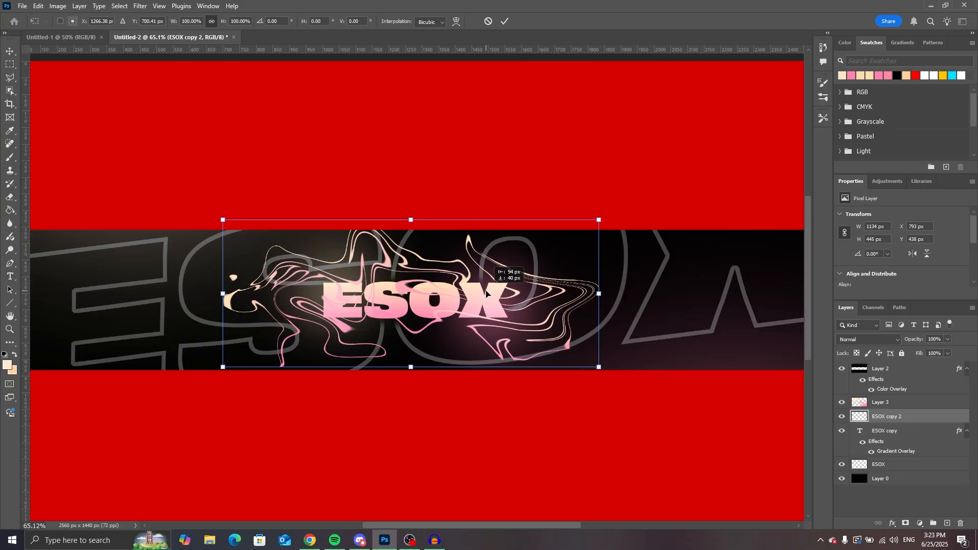
left_click(504, 24)
Erase the swirls overlapping the small ESOX text with a soft 336 px Eraser at 100% opacity, and set their layer's opacity to 79%.
scroll(255, 229, "down", 2)
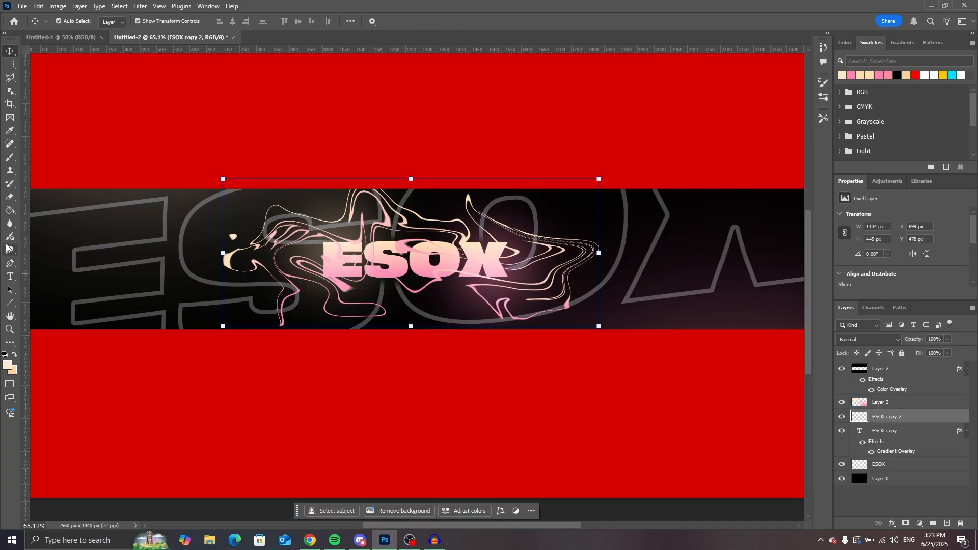
left_click(10, 197)
right_click(421, 265)
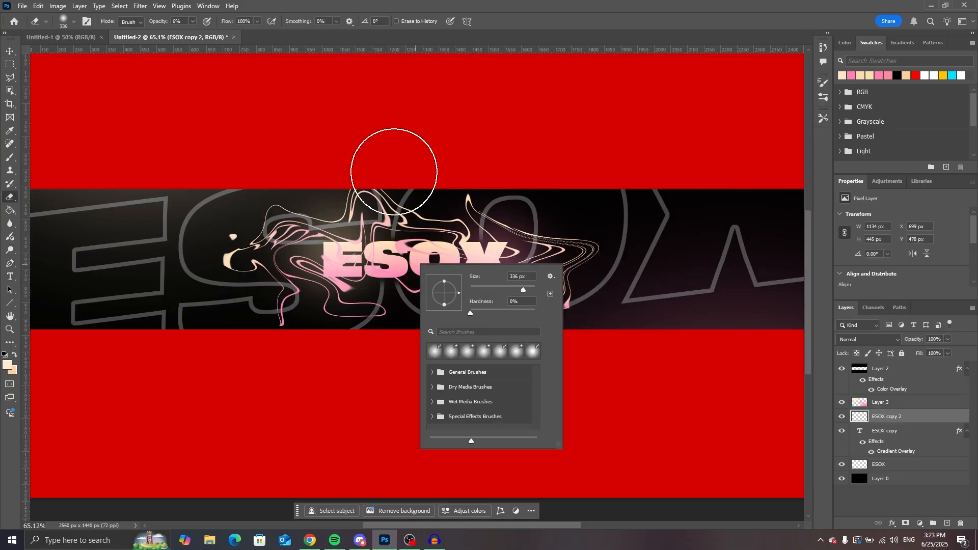
left_click_drag(153, 22, 265, 26)
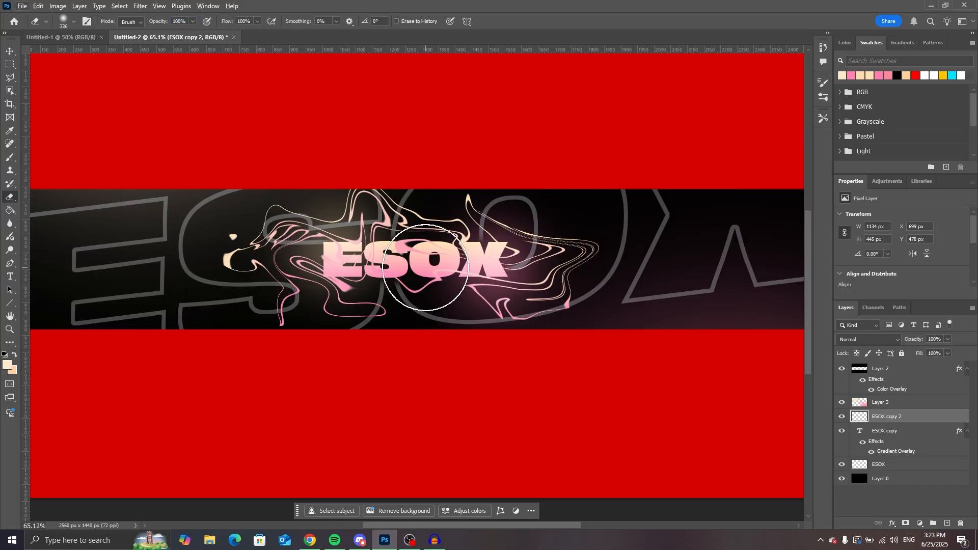
left_click(427, 266)
left_click(363, 262)
left_click(357, 255)
mouse_move(357, 256)
left_mouse_down()
mouse_move(480, 264)
mouse_move(446, 261)
mouse_move(422, 243)
mouse_move(399, 264)
left_mouse_up()
scroll(493, 234, "down", 2)
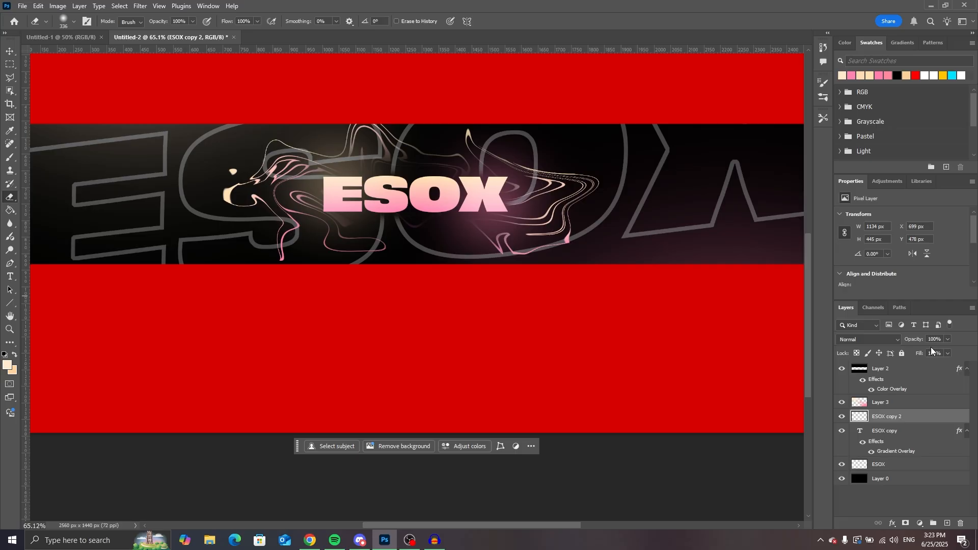
left_click_drag(908, 339, 904, 340)
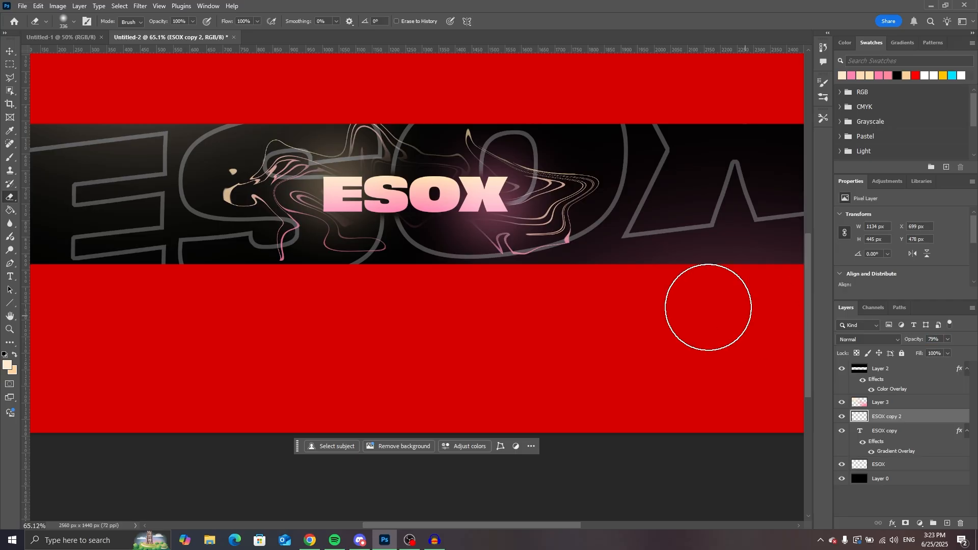
key("z")
mouse_move(424, 308)
left_mouse_down()
mouse_move(389, 279)
mouse_move(308, 251)
mouse_move(497, 260)
left_mouse_up()
scroll(458, 521, "right", 2)
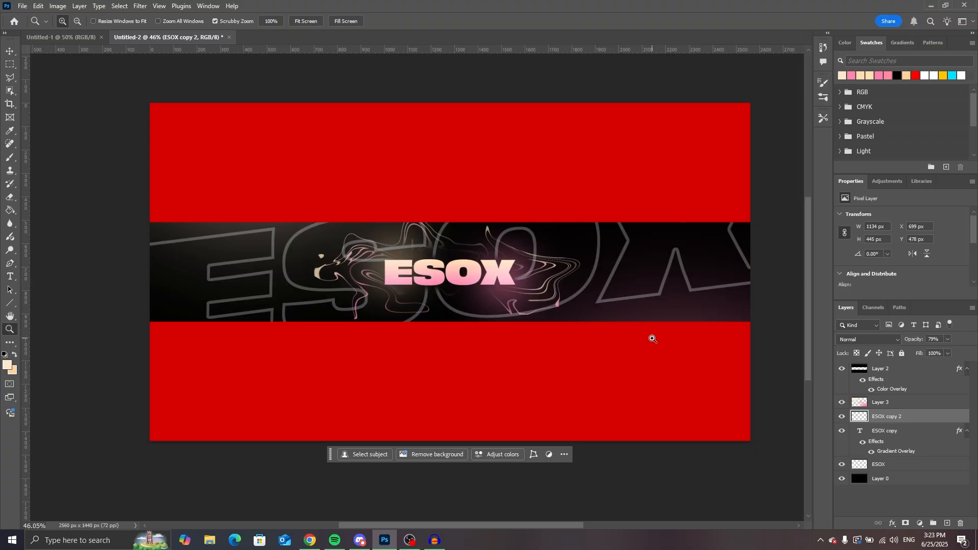
scroll(650, 331, "down", 1)
scroll(525, 277, "up", 1)
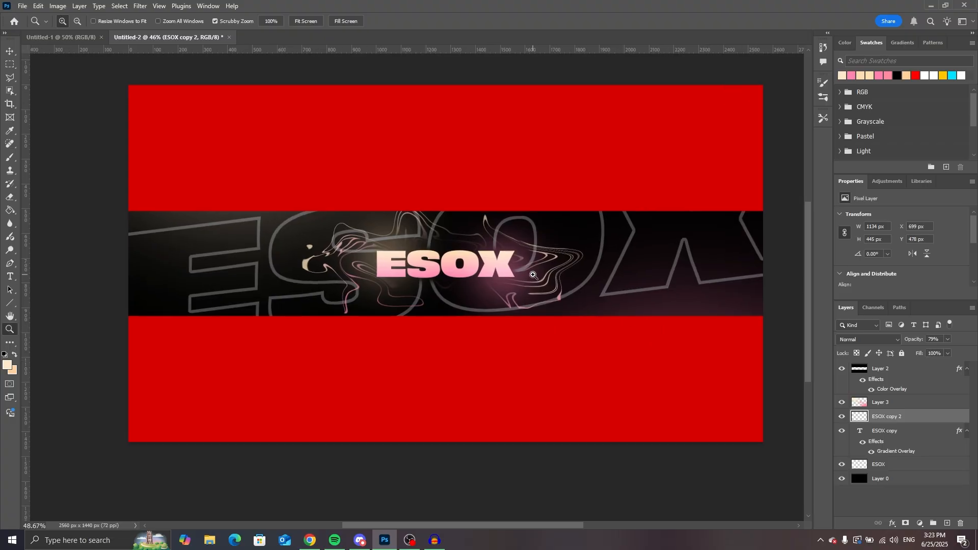
scroll(483, 308, "up", 1)
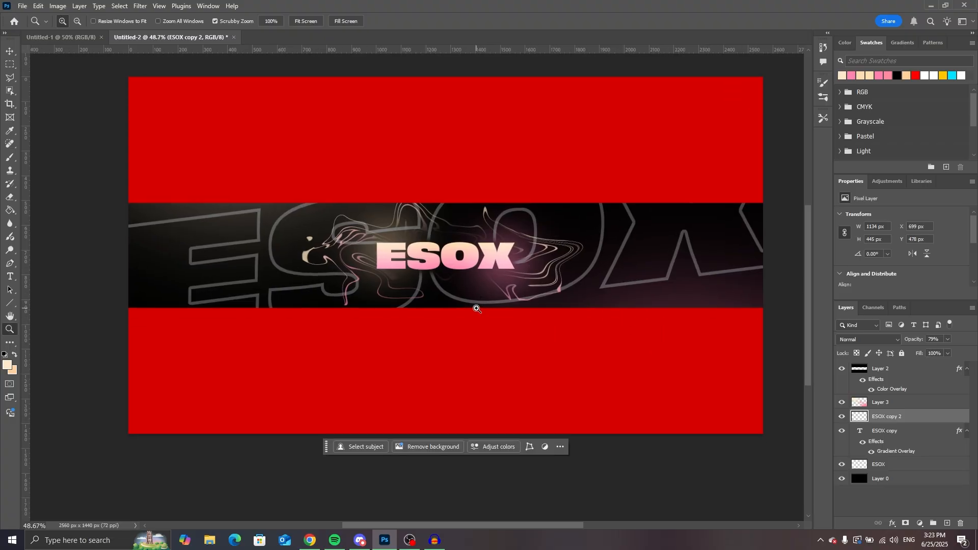